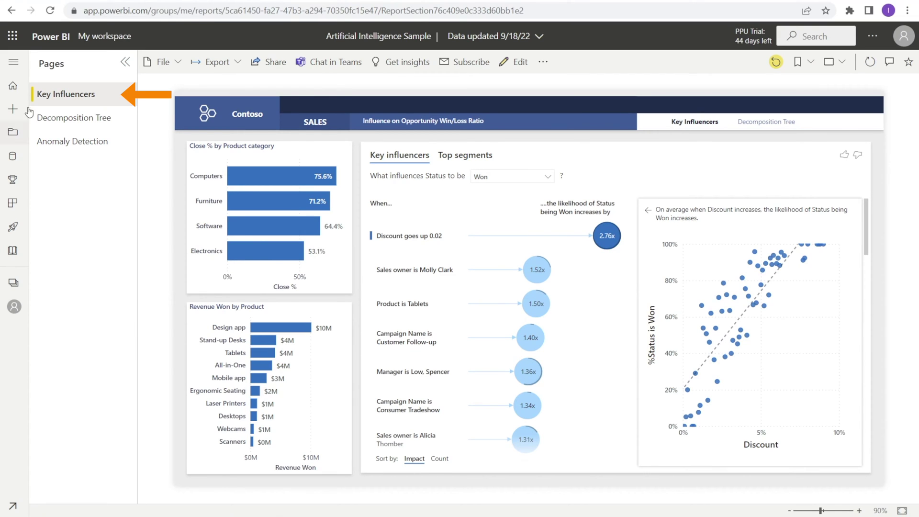
- Show the Decomposition Tree report page, then switch to the Anomaly Detection page
left_click(85, 123)
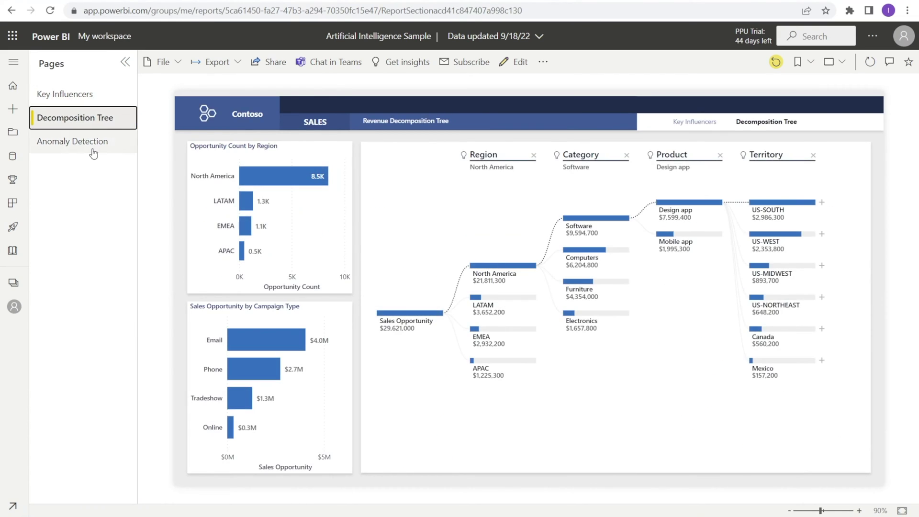
left_click(94, 142)
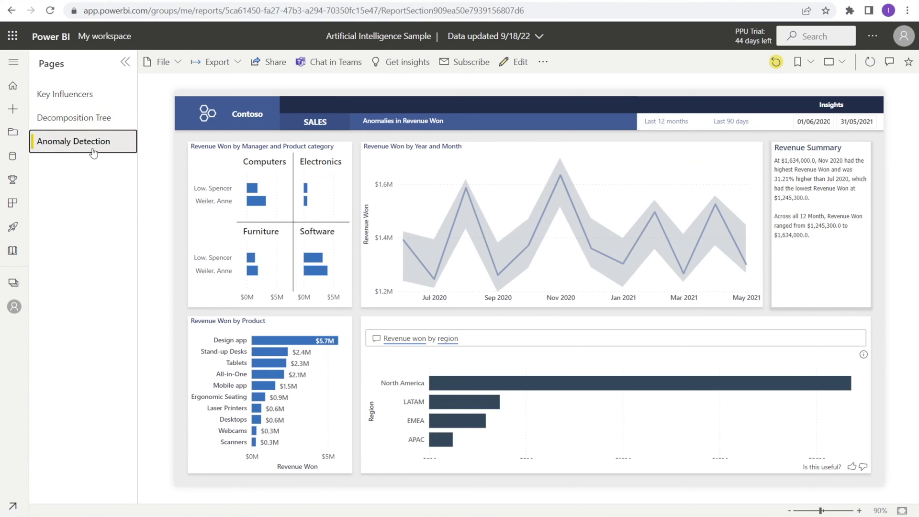
left_click(94, 124)
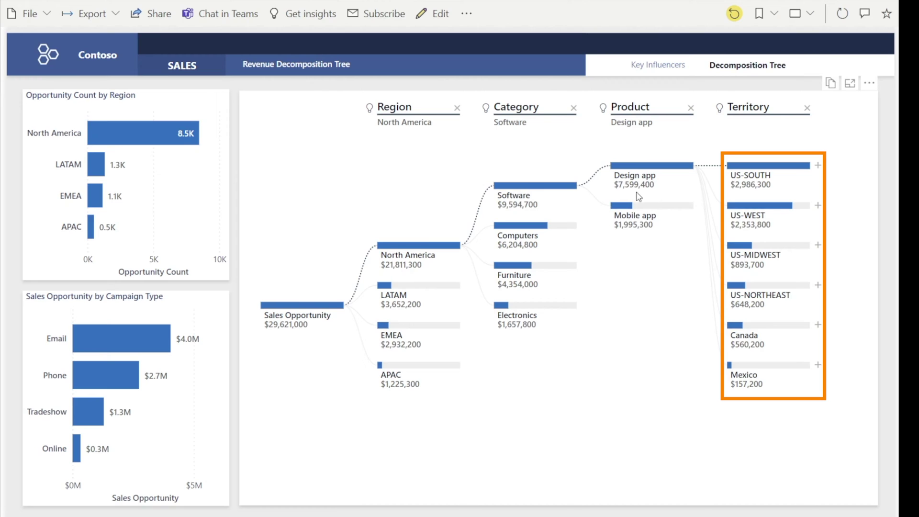
- Drill the tree through LATAM, the second sales owner and Peru, then collapse it to the root
left_click(416, 294)
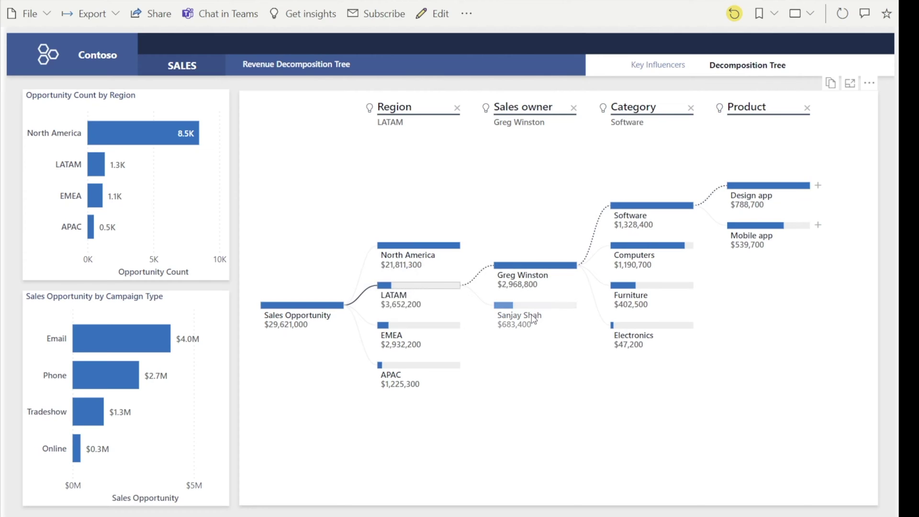
mouse_move(513, 327)
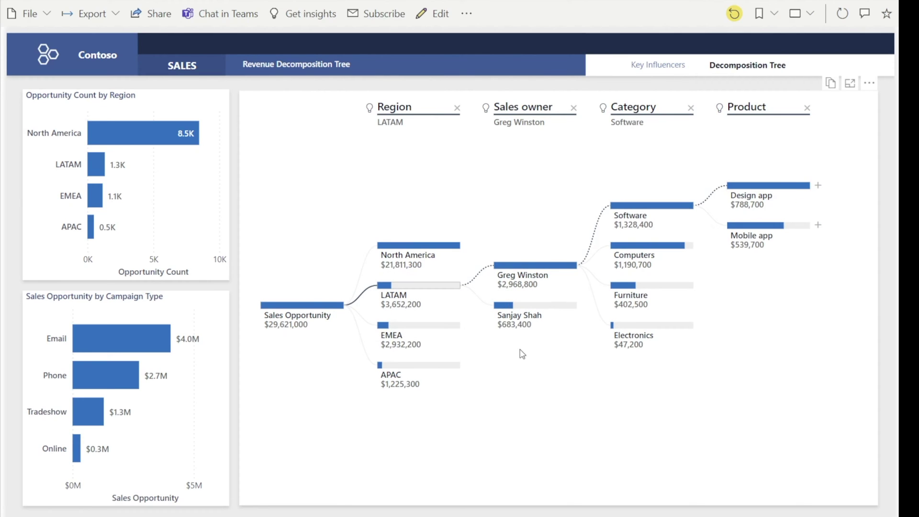
left_click(536, 305)
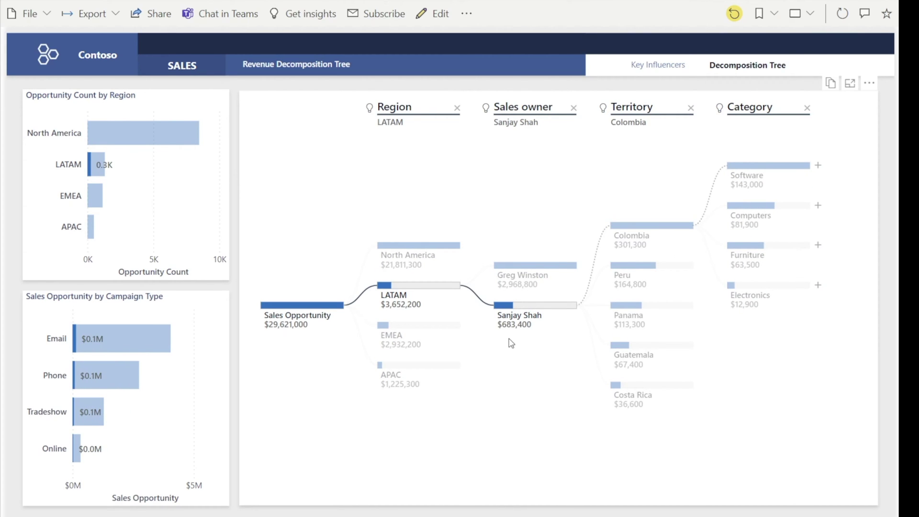
left_click(642, 278)
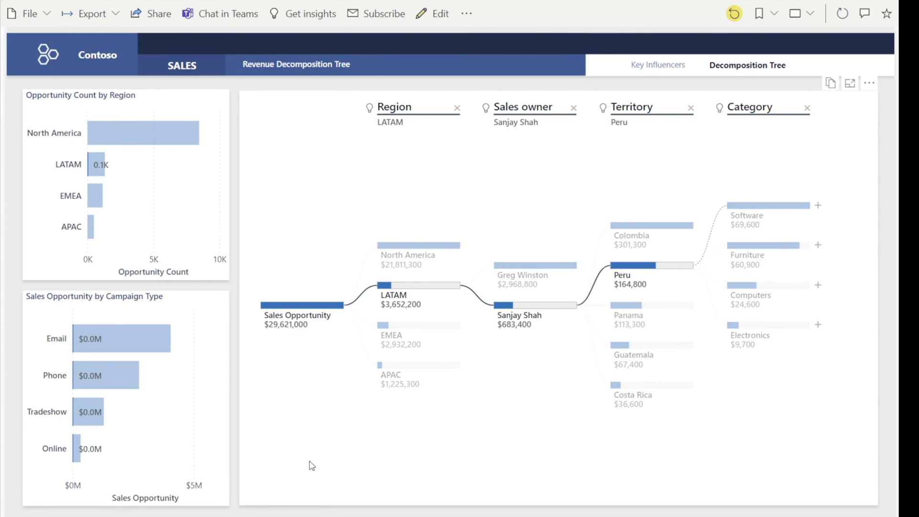
left_click(302, 307)
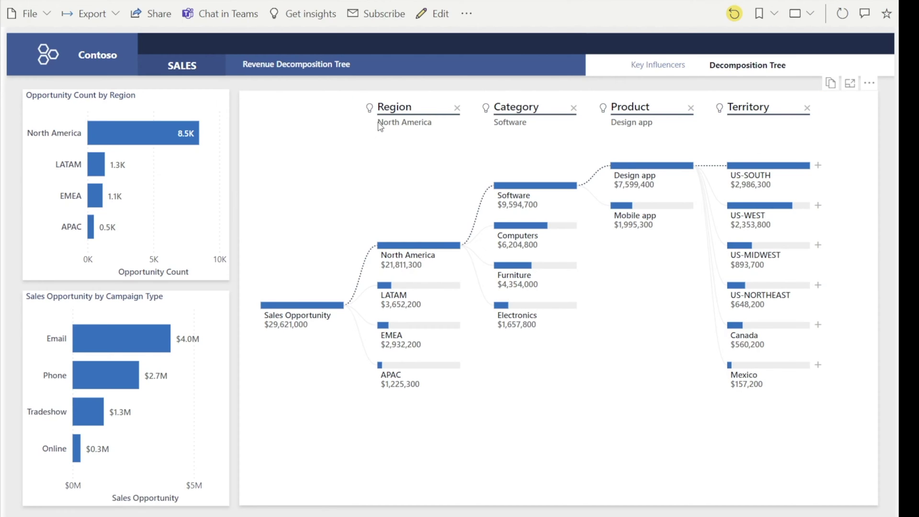
- Read the AI lightbulb explanations on the tree's level headers
mouse_move(371, 117)
mouse_move(487, 116)
left_click(101, 377)
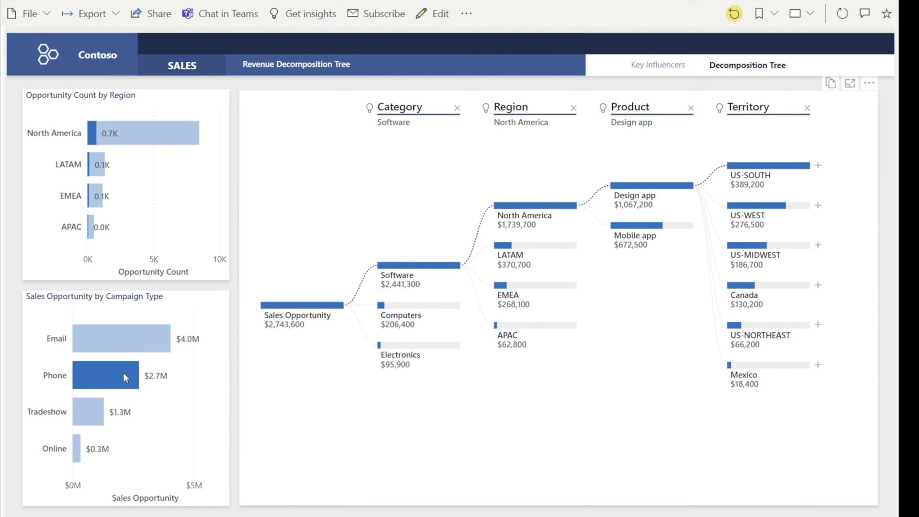
mouse_move(118, 378)
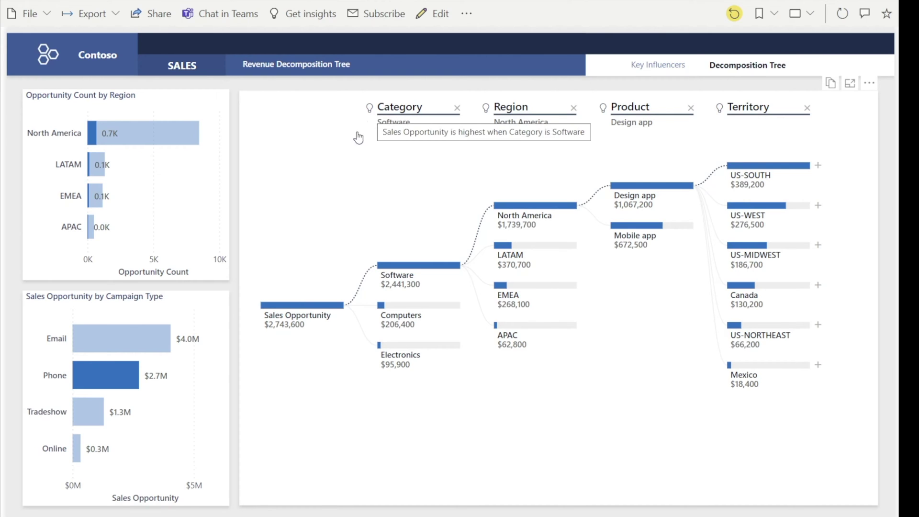
left_click(96, 414)
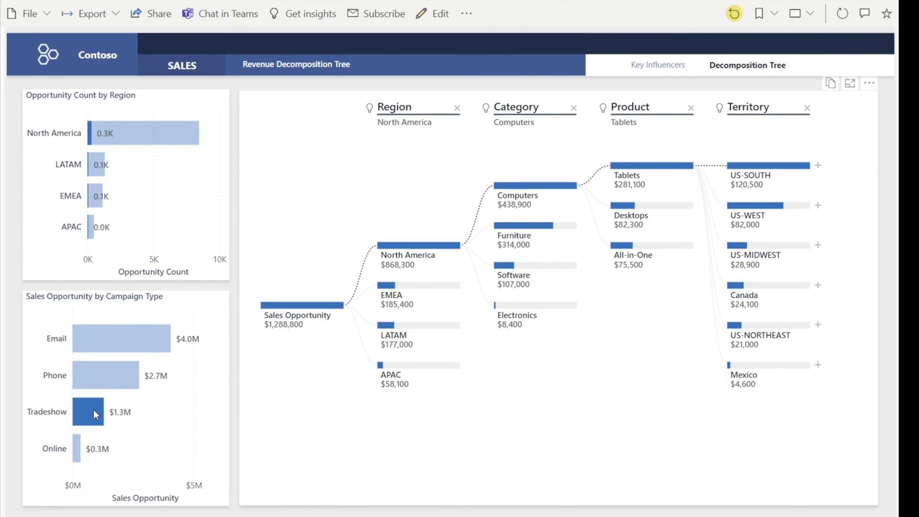
left_click(77, 449)
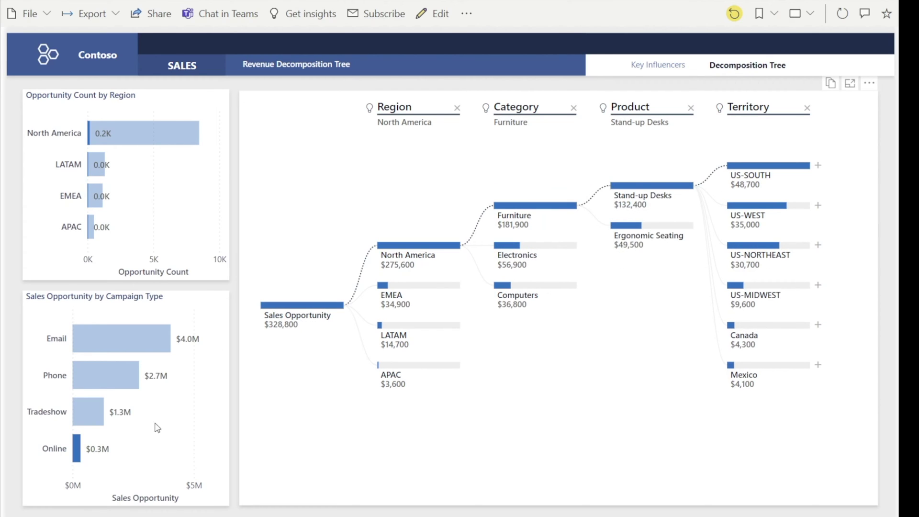
left_click(76, 454)
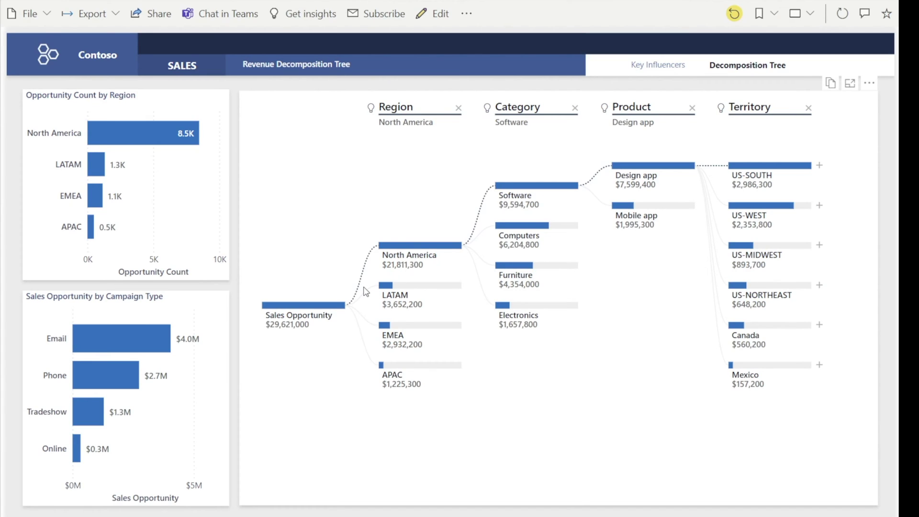
left_click(383, 300)
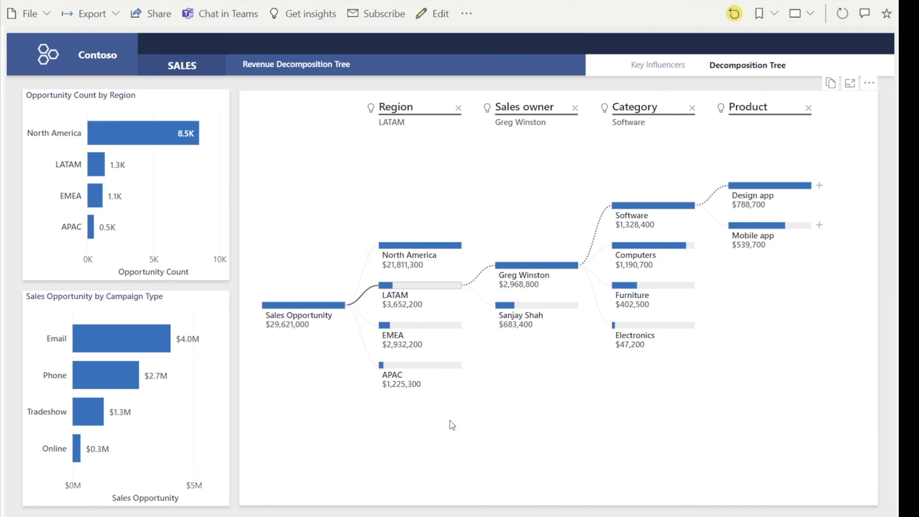
left_click(505, 308)
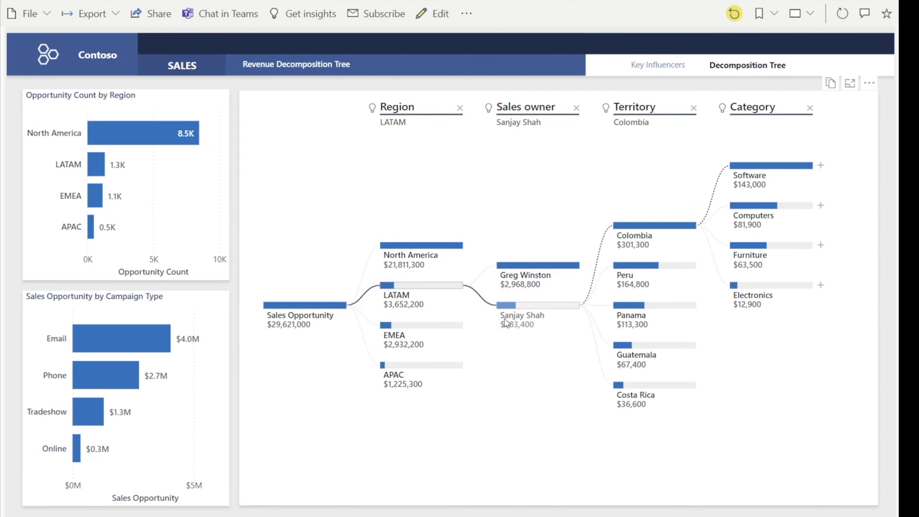
mouse_move(440, 312)
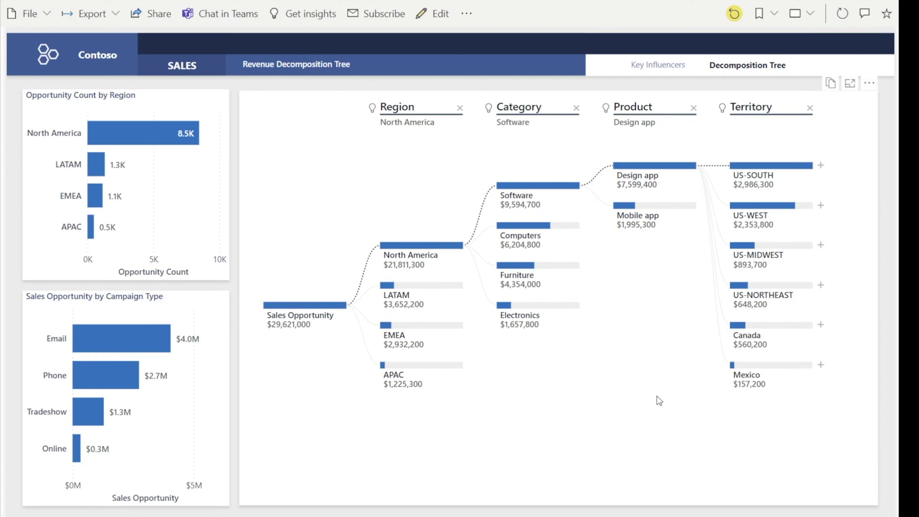
- Remove the Territory, Product, Category and Region levels and bring up the root's split choices
left_click(809, 108)
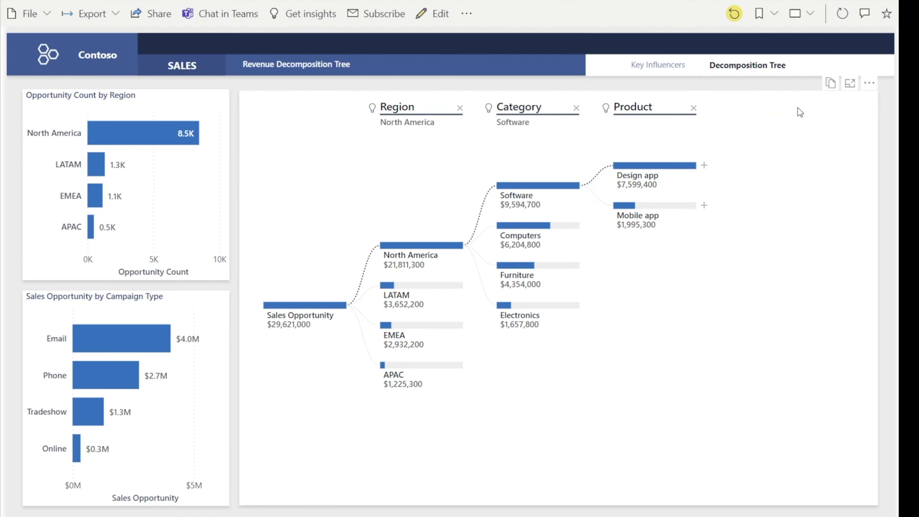
left_click(577, 109)
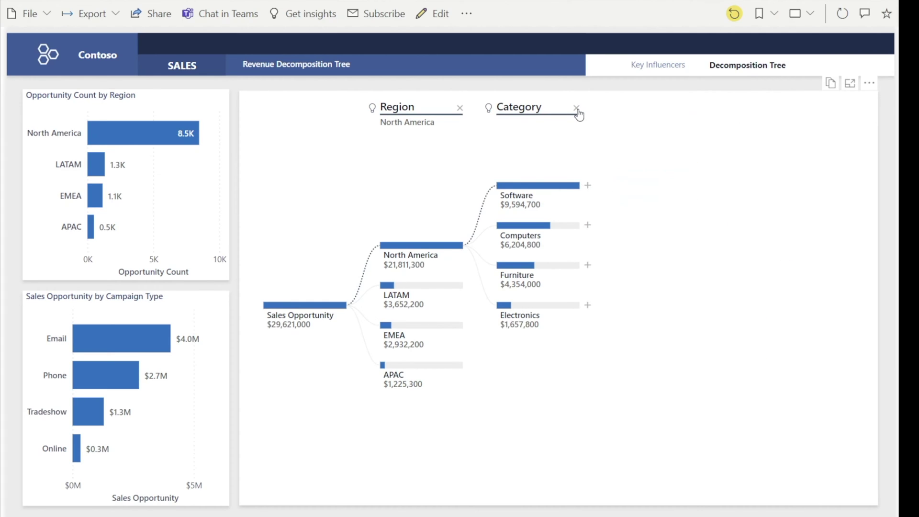
left_click(577, 108)
left_click(460, 108)
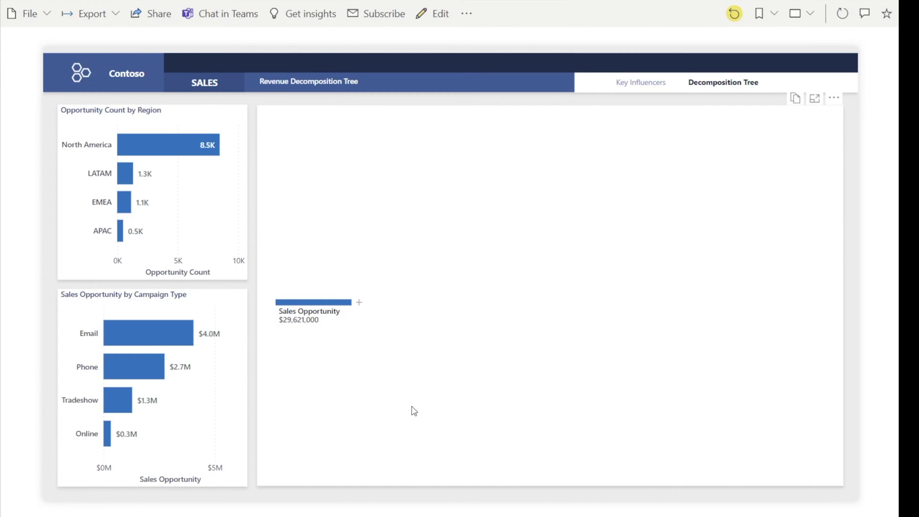
left_click(359, 303)
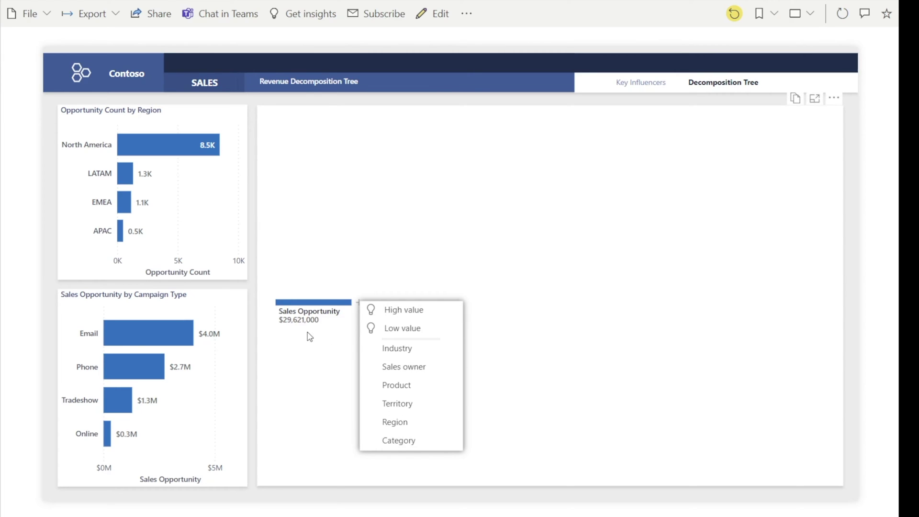
- Add High value splits from the root through North America, Software, Design app and US-SOUTH
left_click(404, 316)
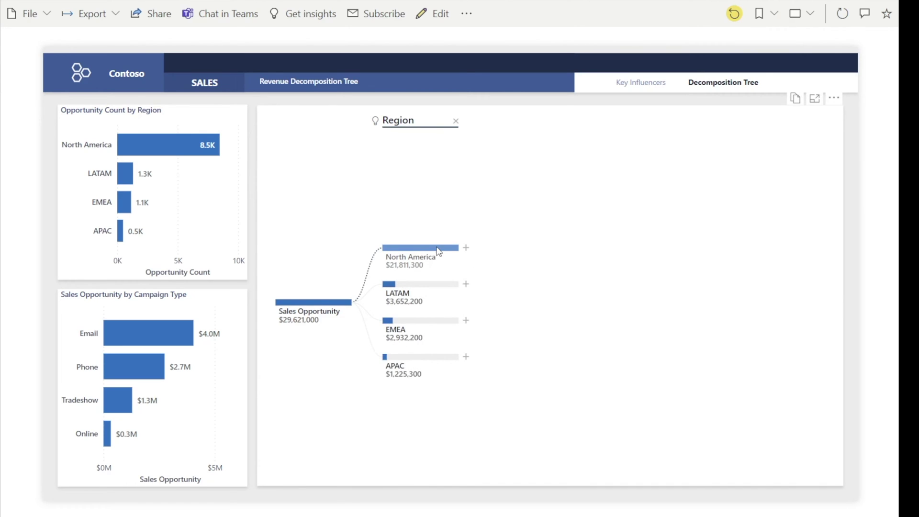
mouse_move(427, 273)
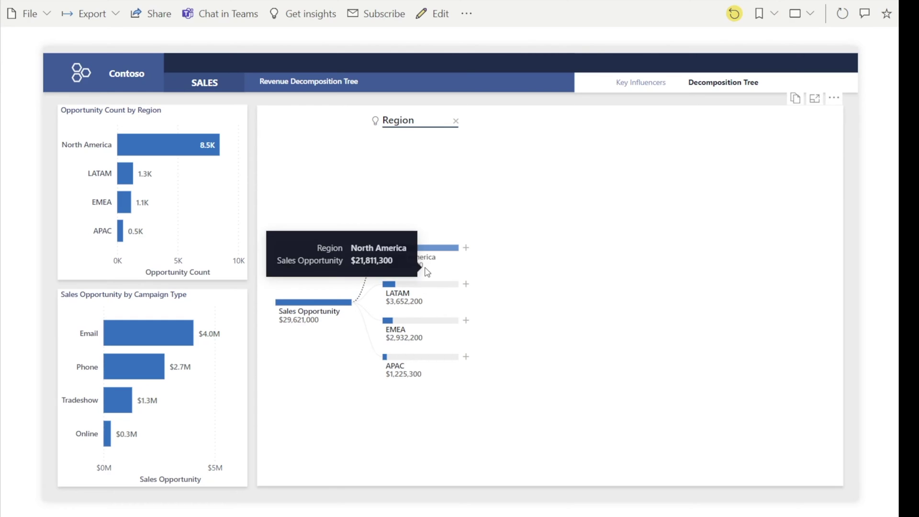
mouse_move(376, 127)
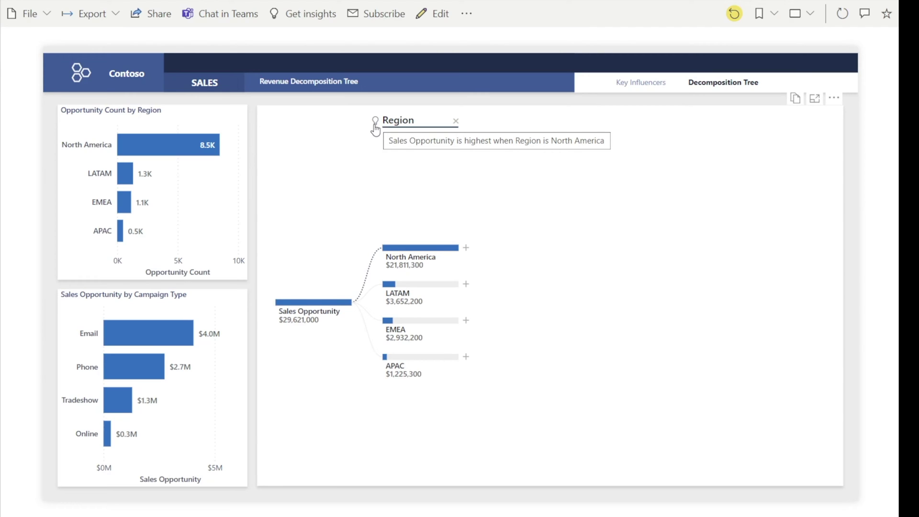
left_click(465, 248)
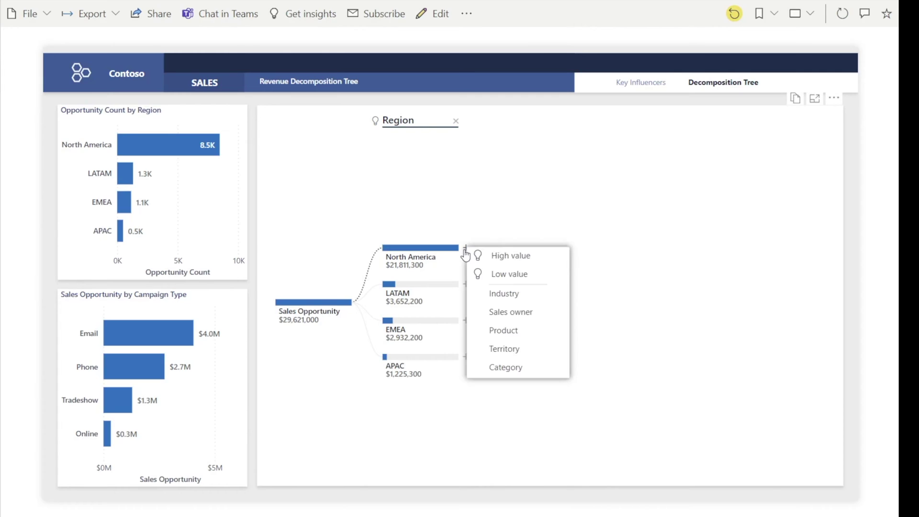
left_click(515, 259)
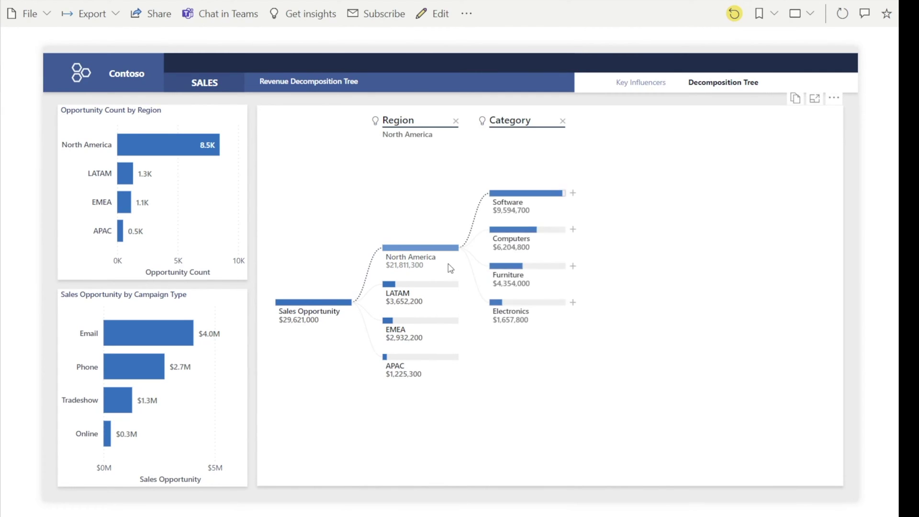
left_click(573, 193)
left_click(616, 202)
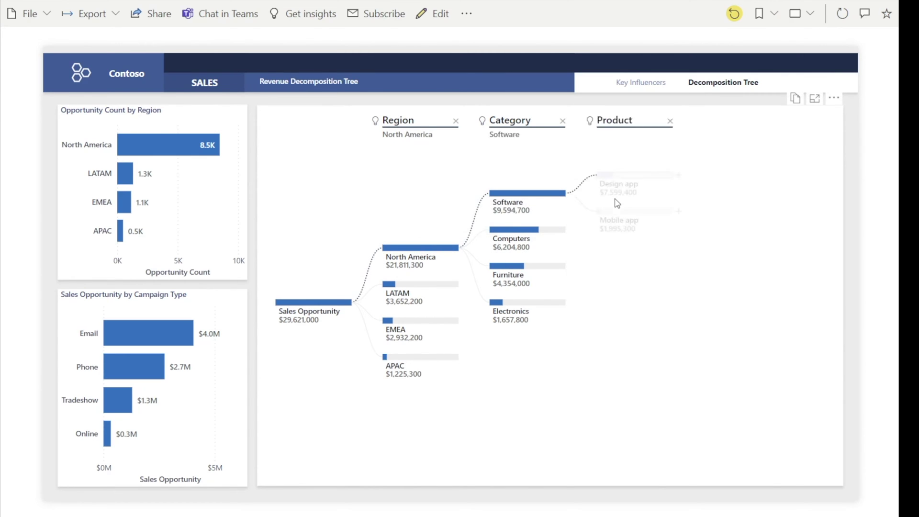
left_click(680, 177)
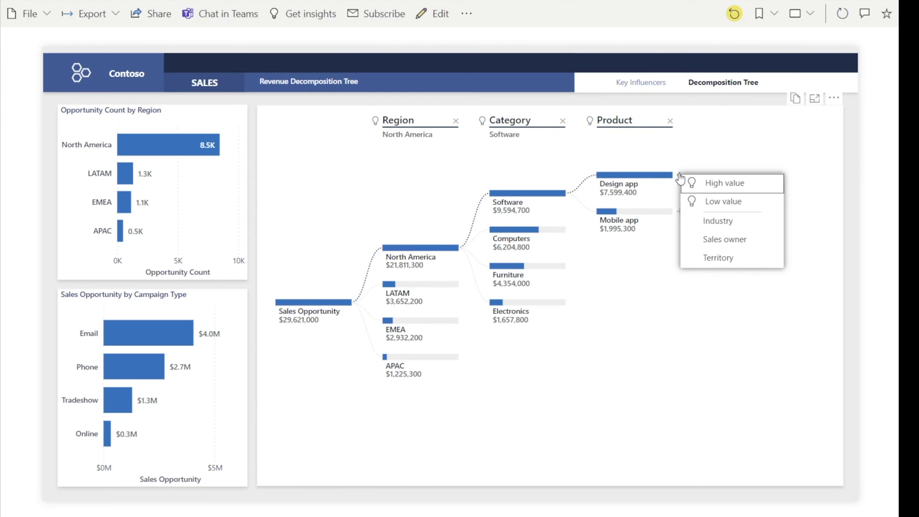
left_click(712, 181)
left_click(787, 175)
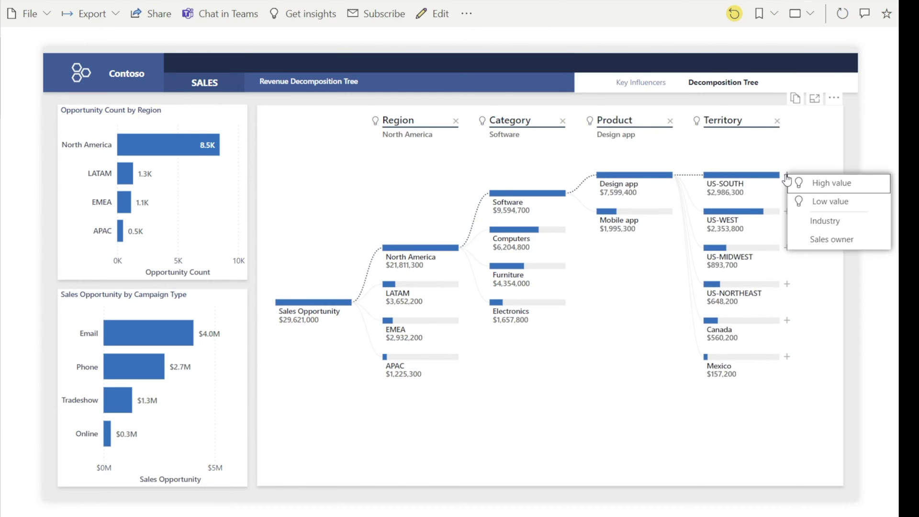
left_click(818, 183)
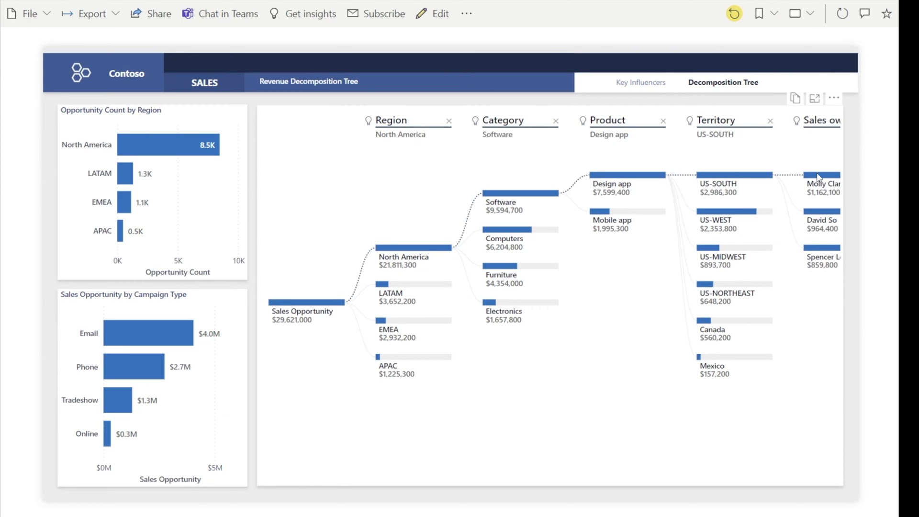
- In focus mode, split the top sales owner by its highest-value factor, Industry, then return to the report
left_click(814, 102)
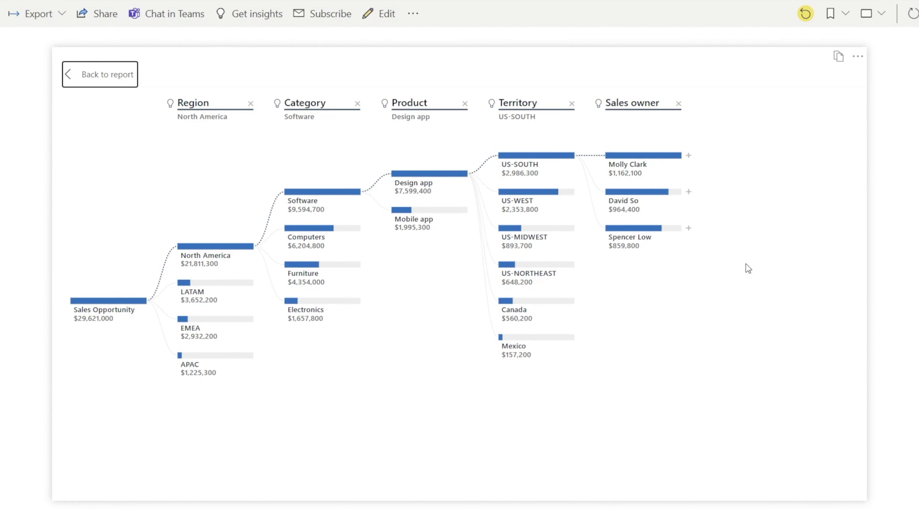
left_click(689, 157)
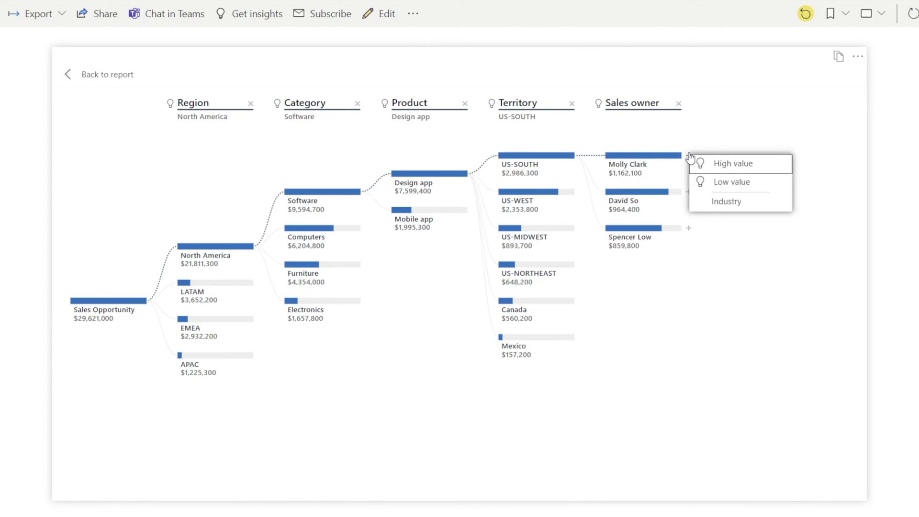
left_click(739, 162)
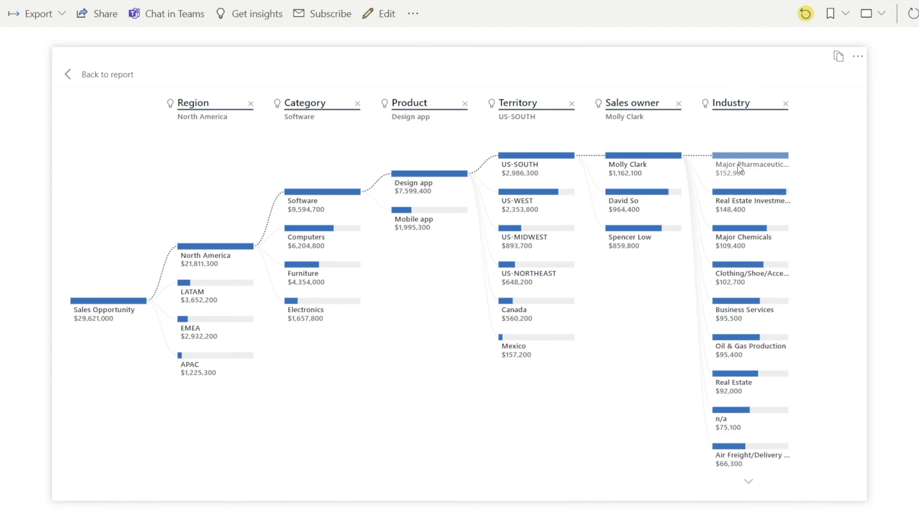
left_click(749, 482)
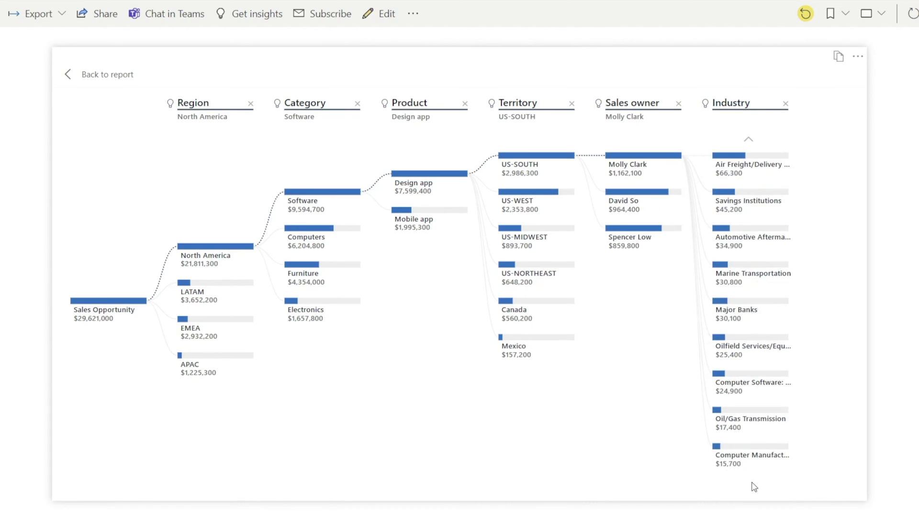
left_click(748, 139)
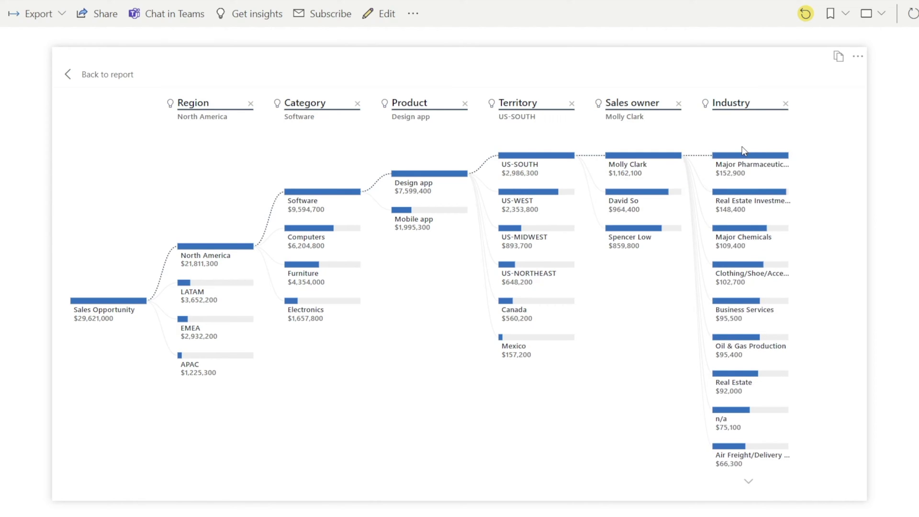
left_click(122, 74)
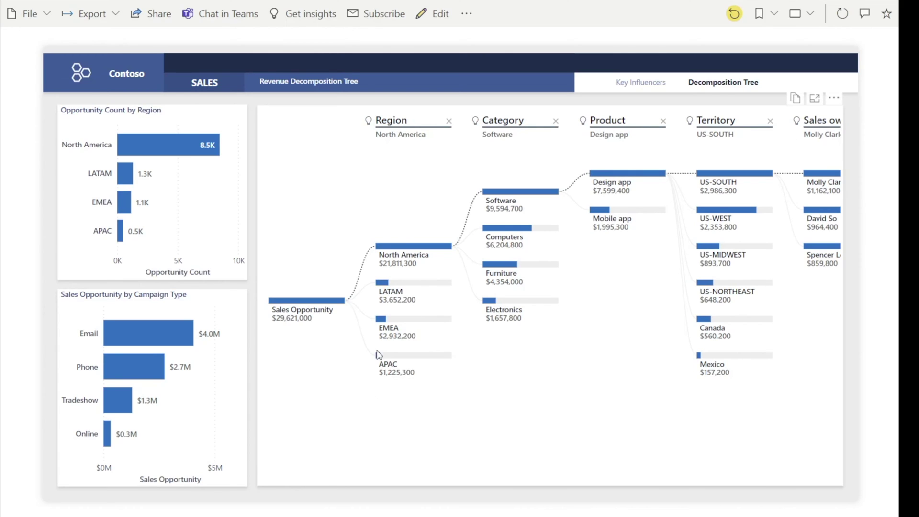
left_click(834, 99)
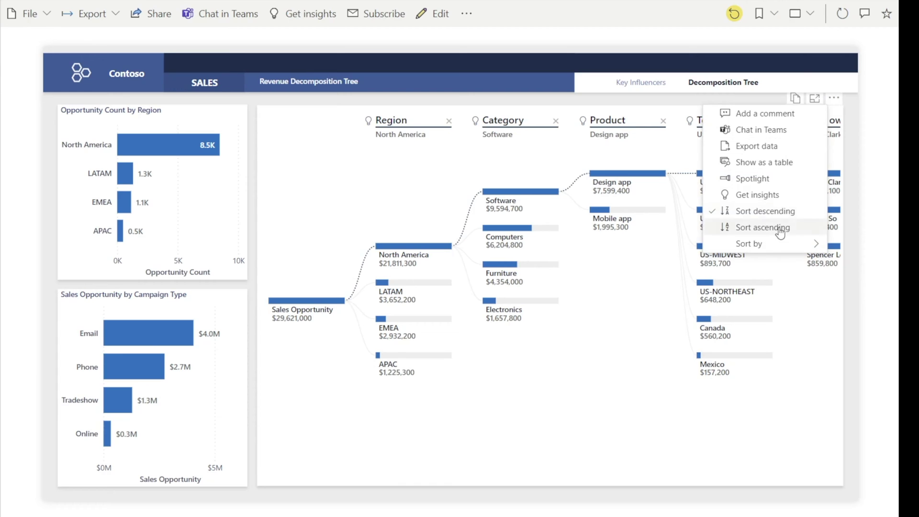
mouse_move(779, 244)
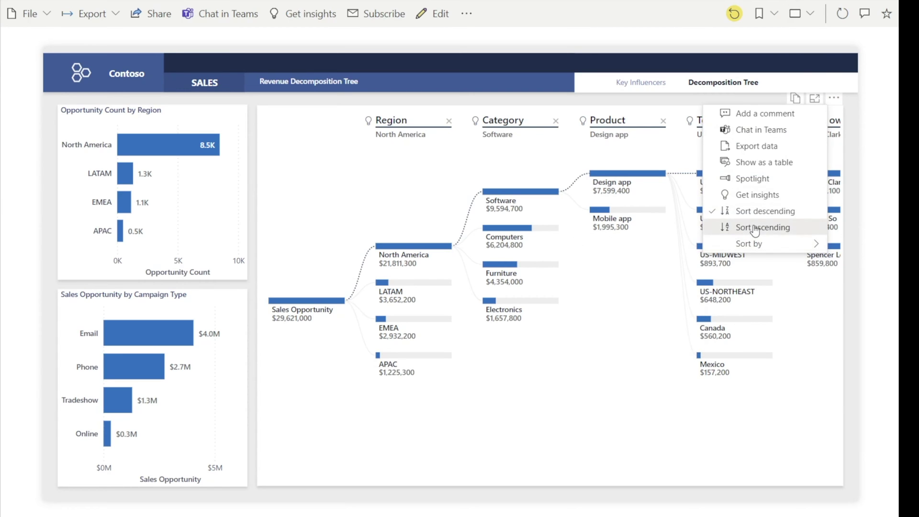
left_click(760, 227)
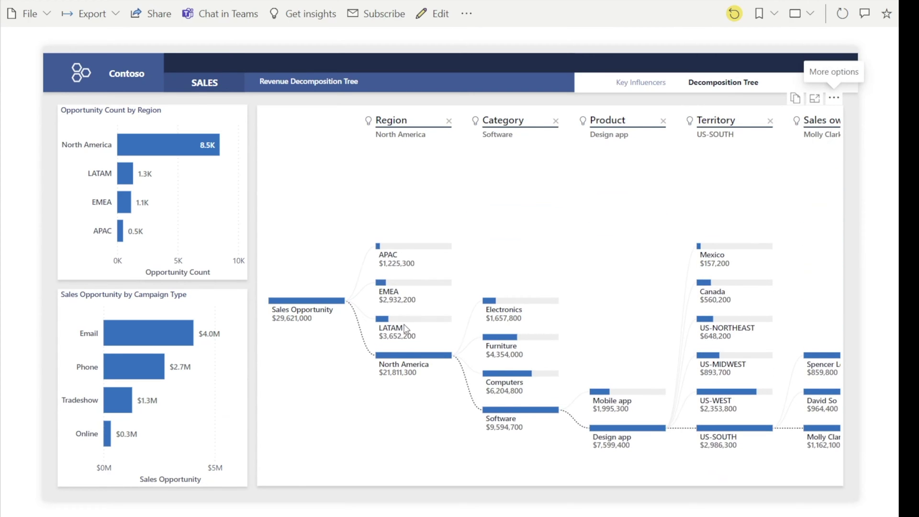
mouse_move(393, 263)
left_click(834, 98)
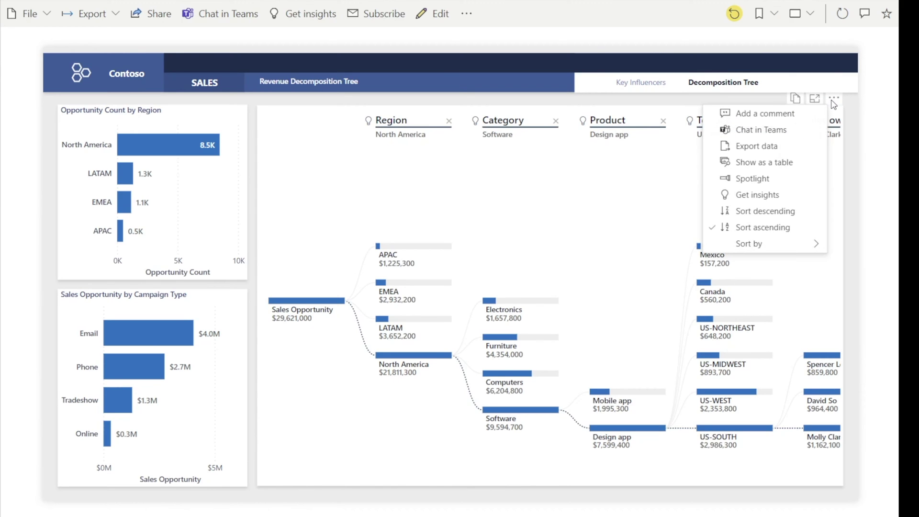
left_click(764, 217)
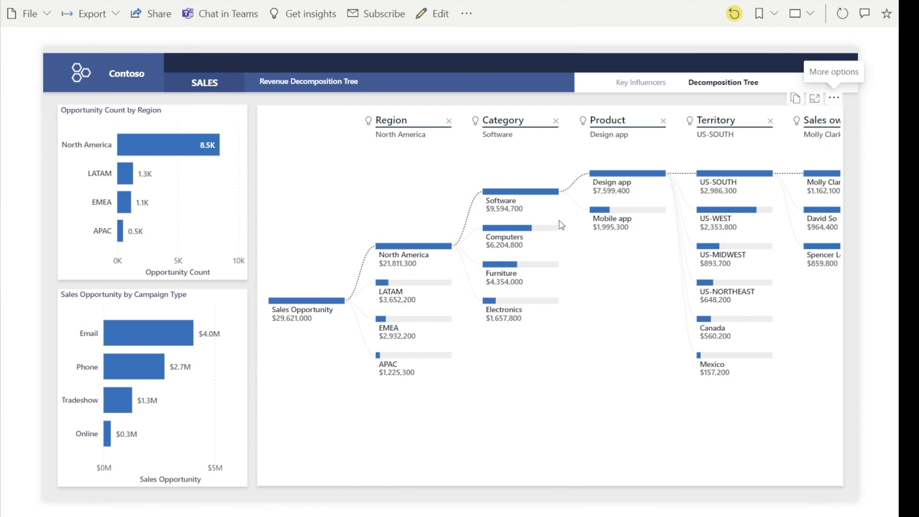
- Remove all six split levels, leaving only the Sales Opportunity root
left_click(448, 121)
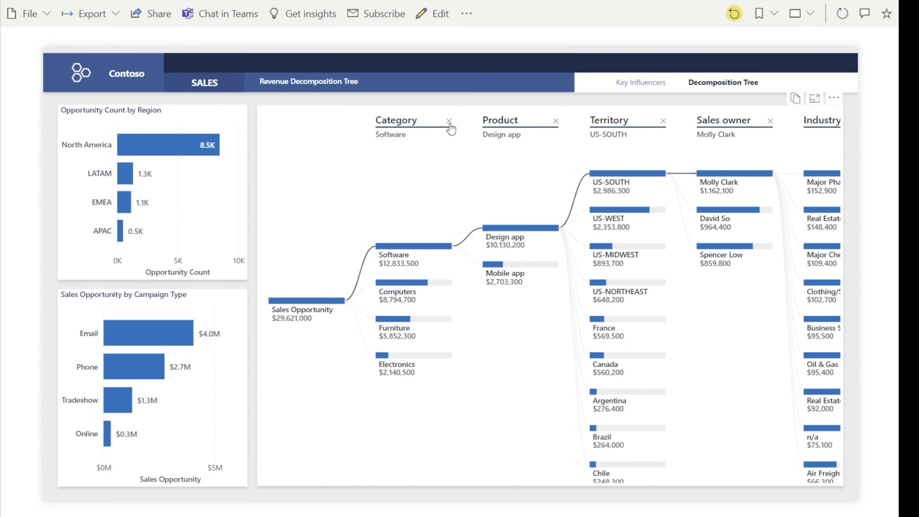
left_click(449, 121)
left_click(452, 122)
left_click(455, 121)
left_click(455, 121)
left_click(455, 121)
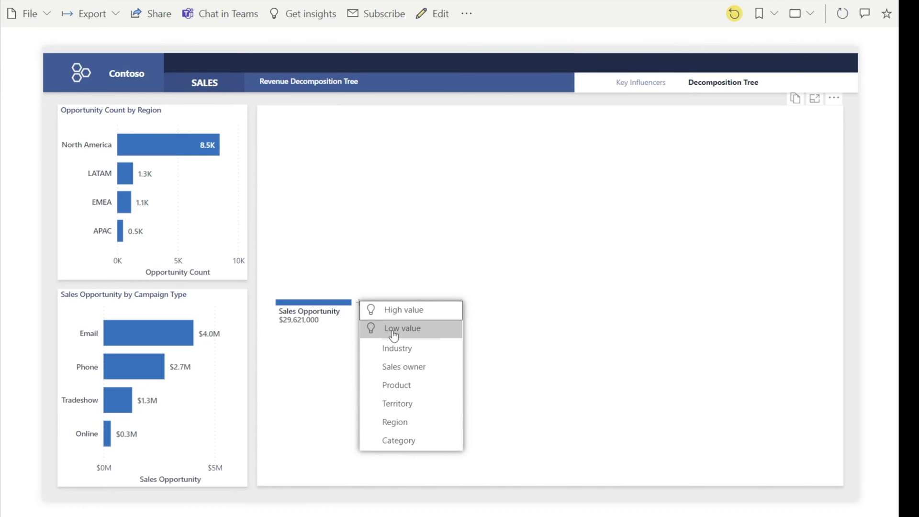
- Add Low value splits from the root, Guatemala and Ergonomic Seating, then remove the Industry level
left_click(394, 334)
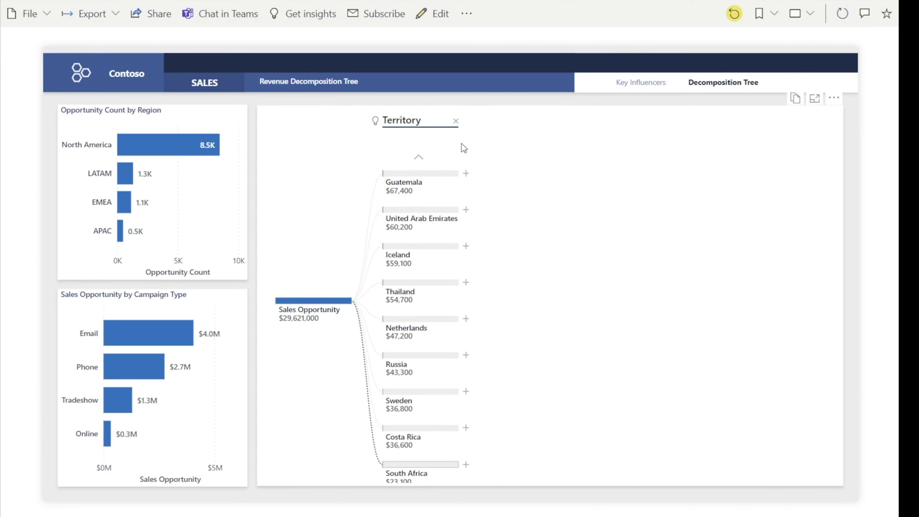
left_click(466, 174)
left_click(492, 200)
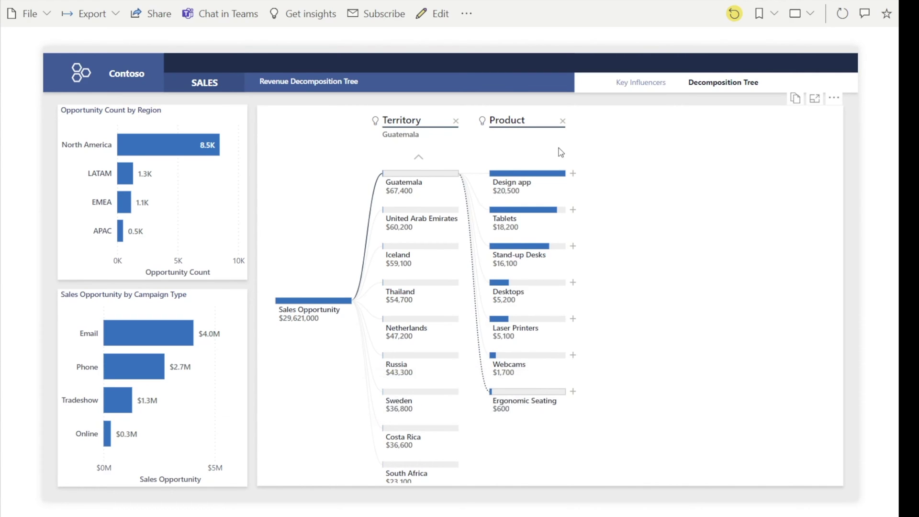
left_click(573, 392)
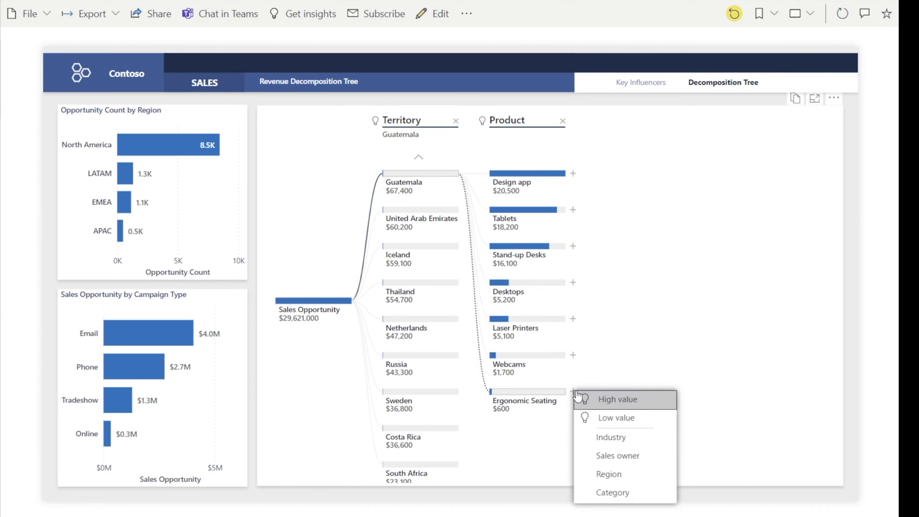
left_click(600, 422)
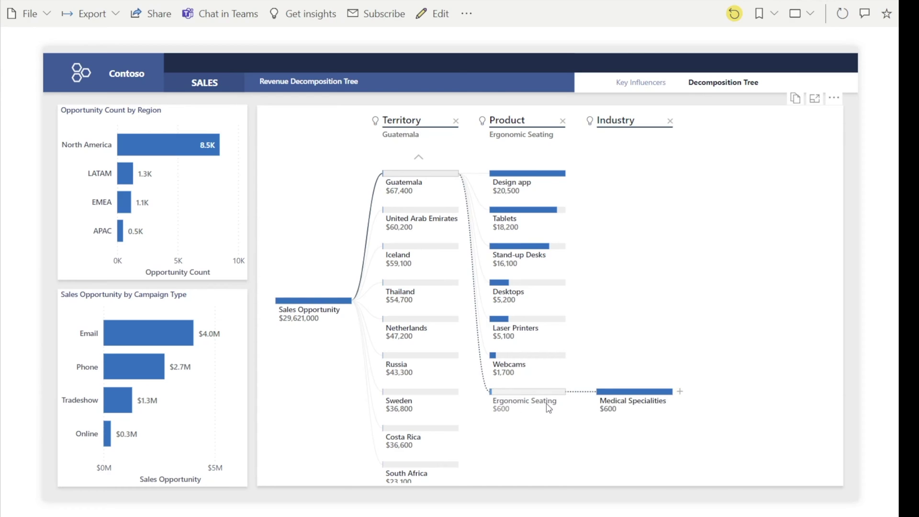
mouse_move(625, 407)
mouse_move(668, 417)
left_click(671, 121)
- Remove Territory, try an Industry split and drop it, then split the root by Sales owner
left_click(563, 121)
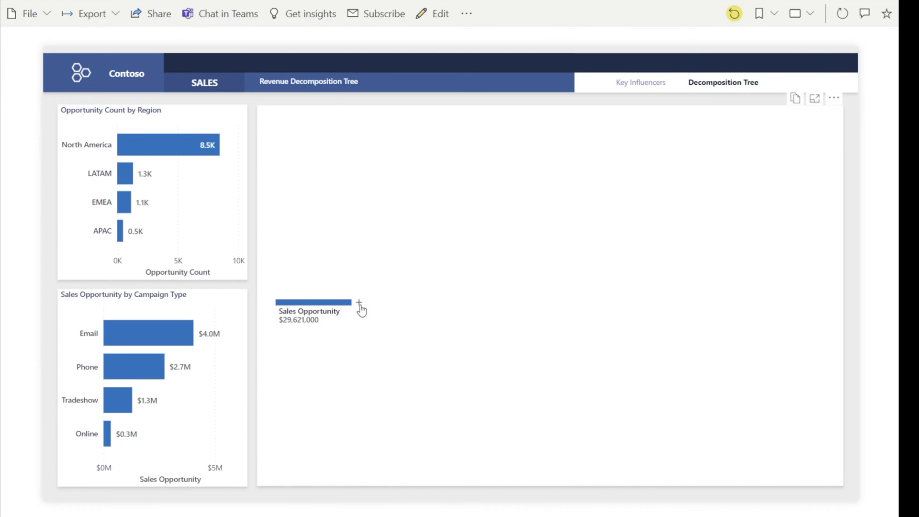
left_click(359, 303)
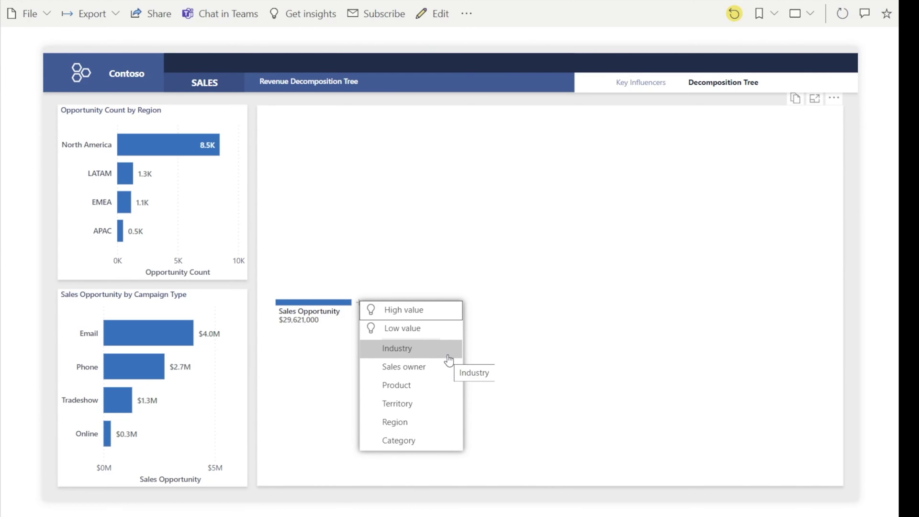
left_click(449, 360)
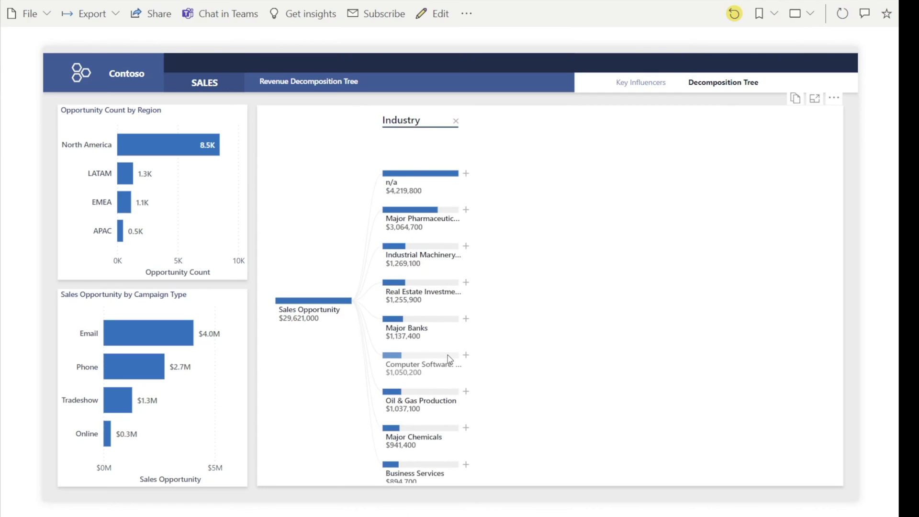
left_click(455, 122)
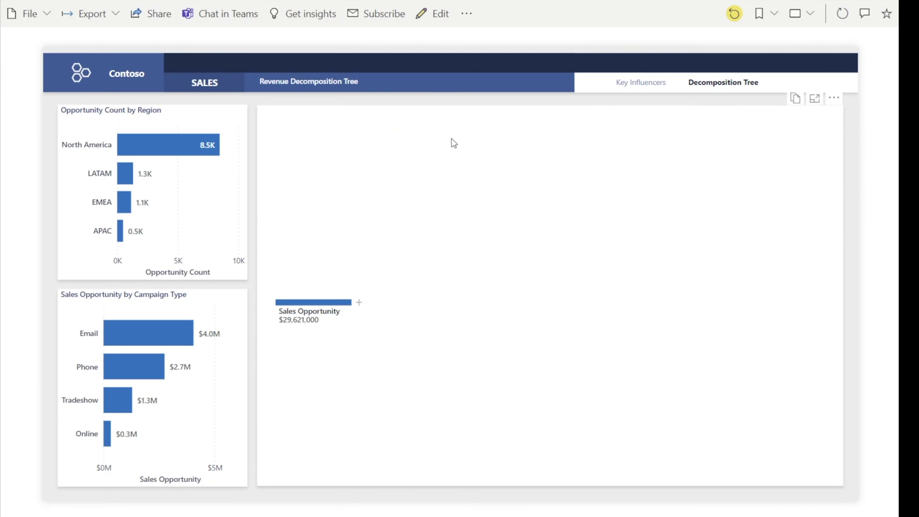
left_click(361, 302)
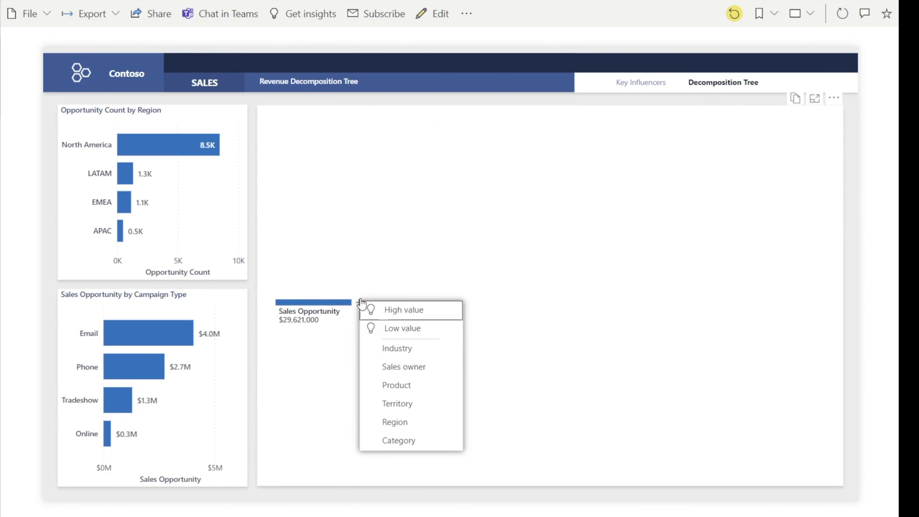
left_click(440, 371)
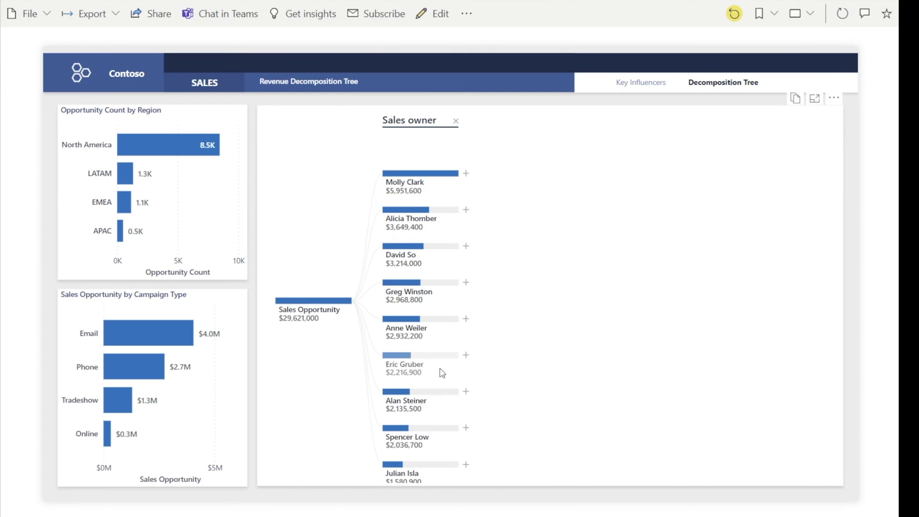
- Sort the Sales owner values ascending and cross-filter the page to the Email campaign type
left_click(831, 107)
left_click(779, 231)
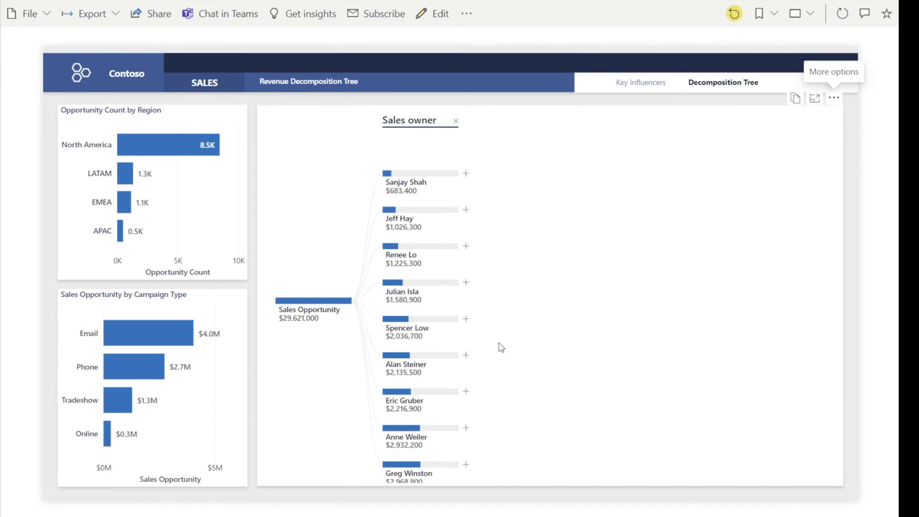
left_click(122, 340)
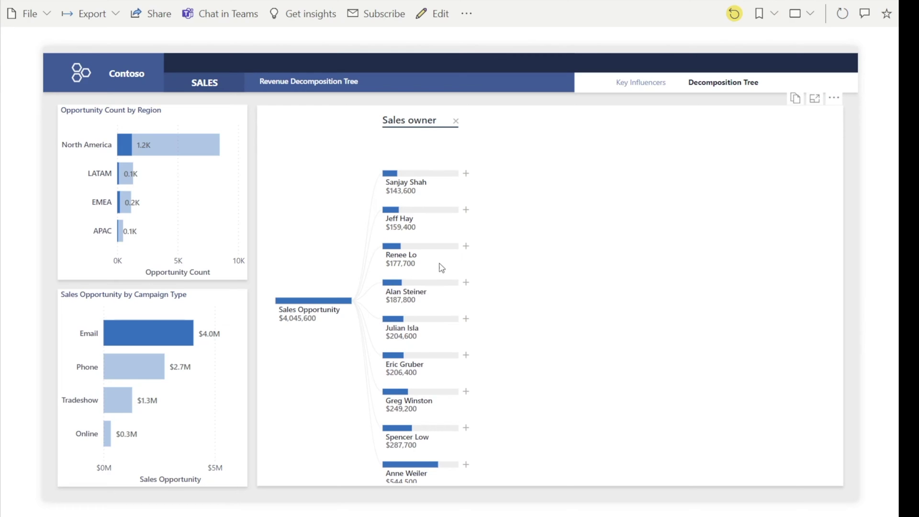
- Sort the tree descending, then split the top sales owner by Product and Design app by Region
left_click(834, 98)
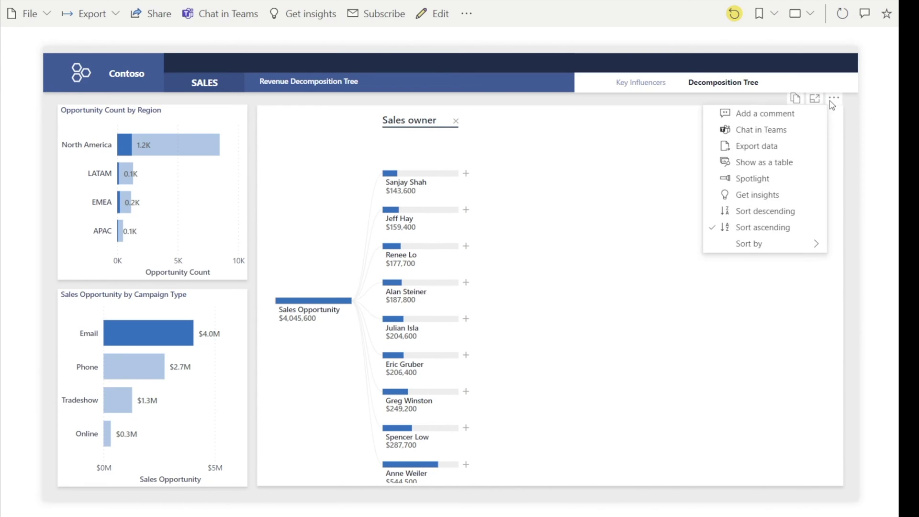
left_click(777, 215)
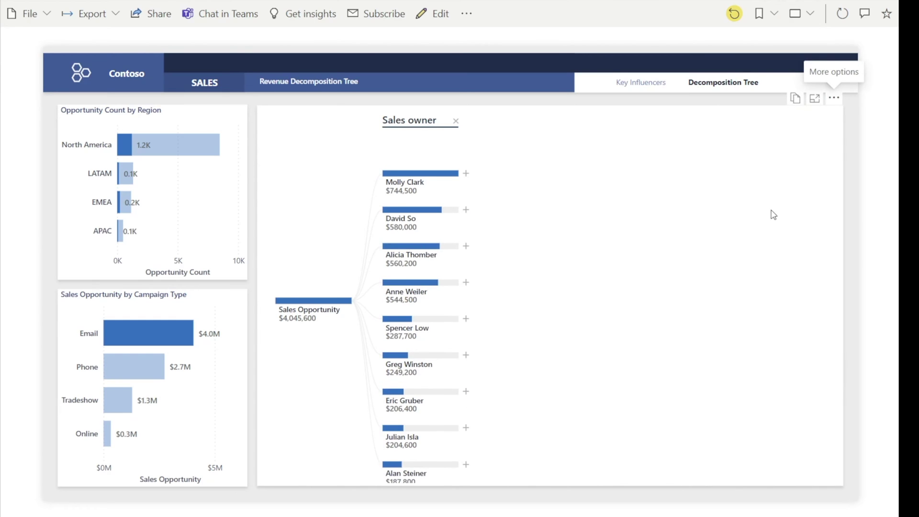
left_click(466, 174)
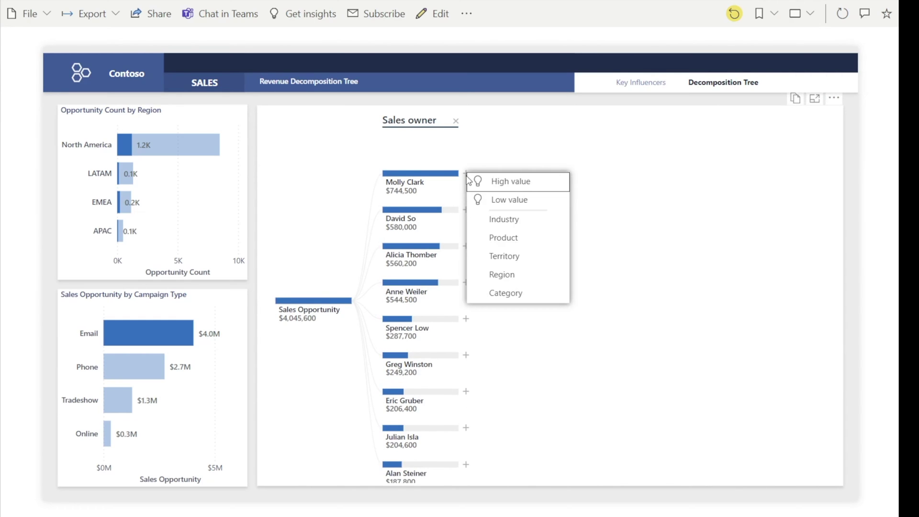
left_click(507, 239)
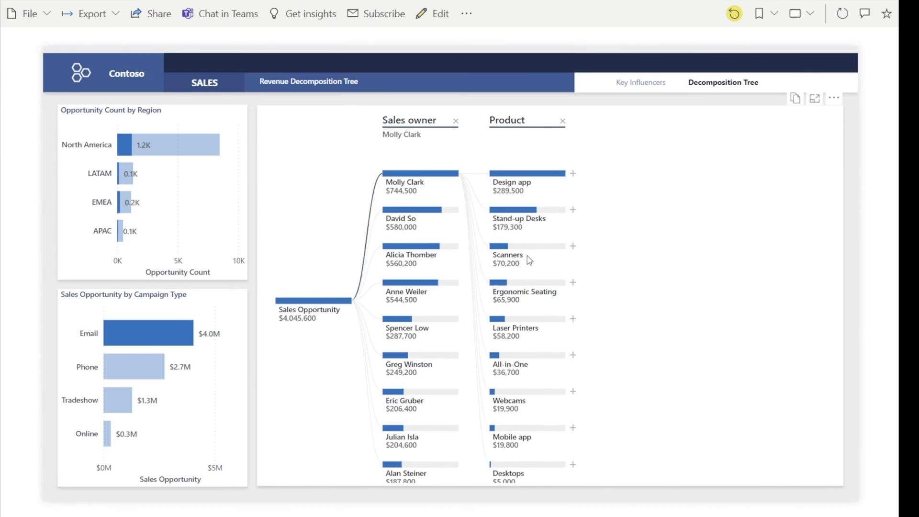
left_click(573, 176)
left_click(606, 254)
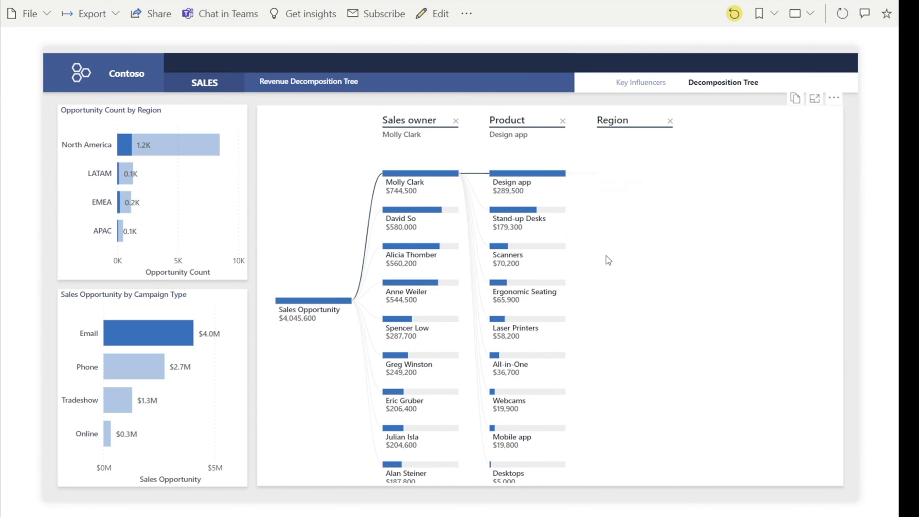
- Add High value splits after North America and after Software
left_click(680, 174)
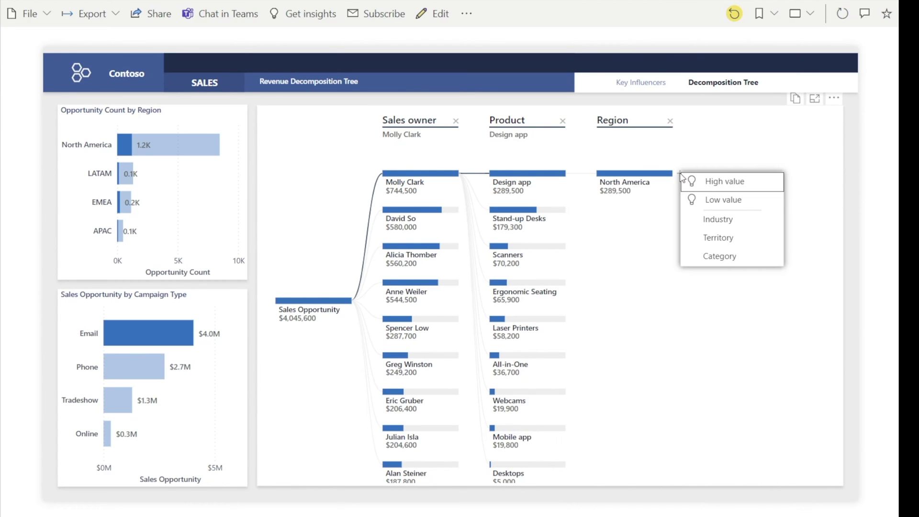
left_click(690, 181)
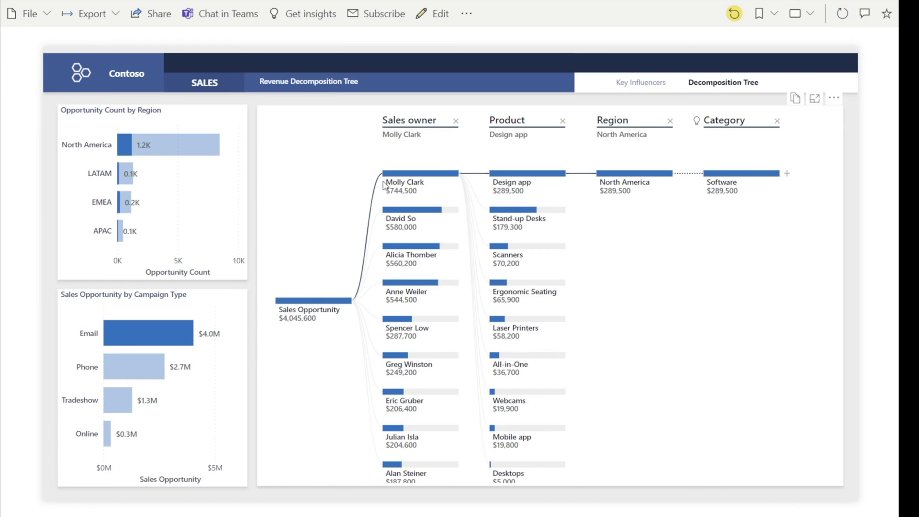
mouse_move(646, 191)
mouse_move(698, 129)
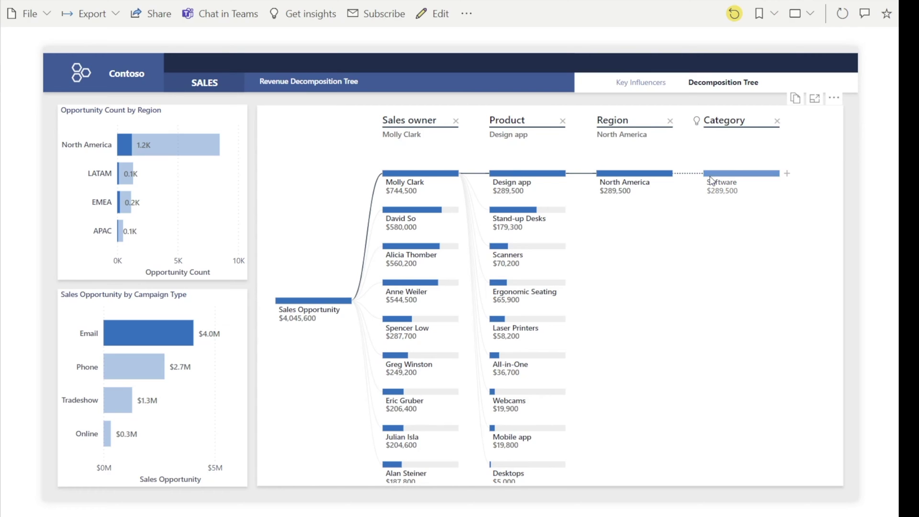
mouse_move(750, 189)
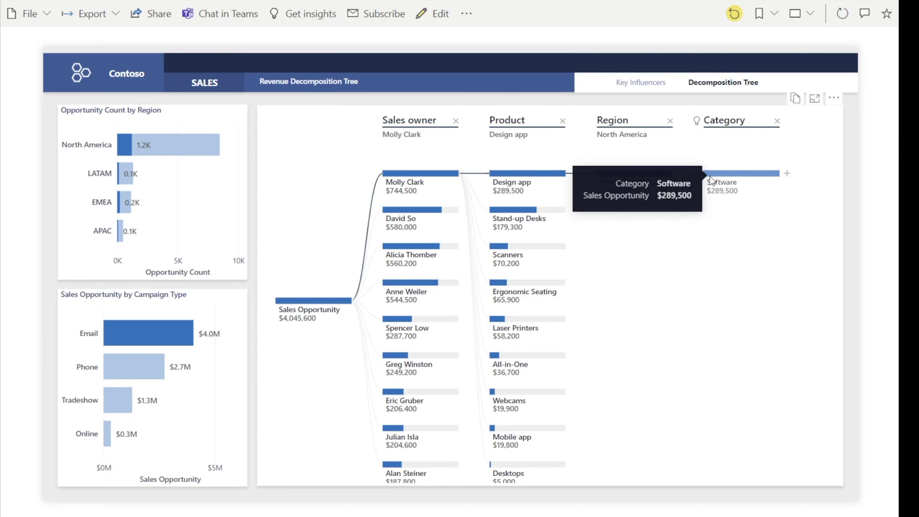
left_click(789, 177)
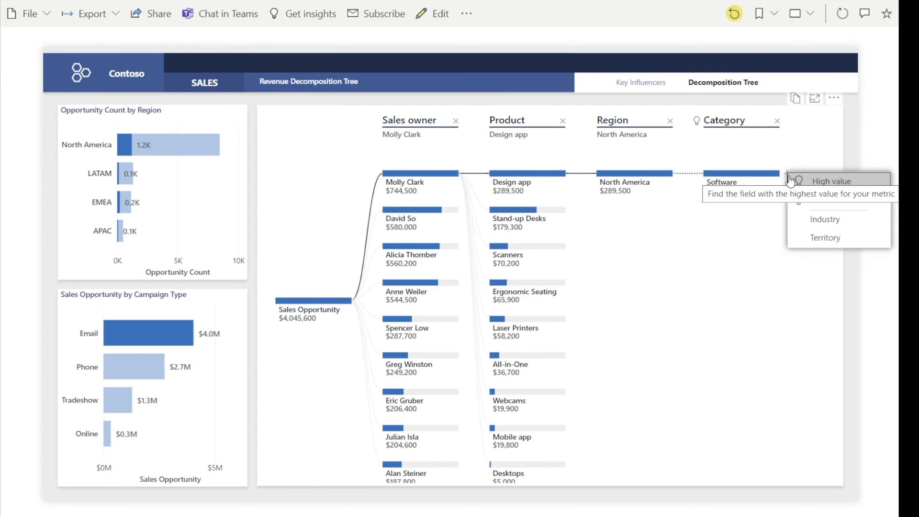
left_click(812, 183)
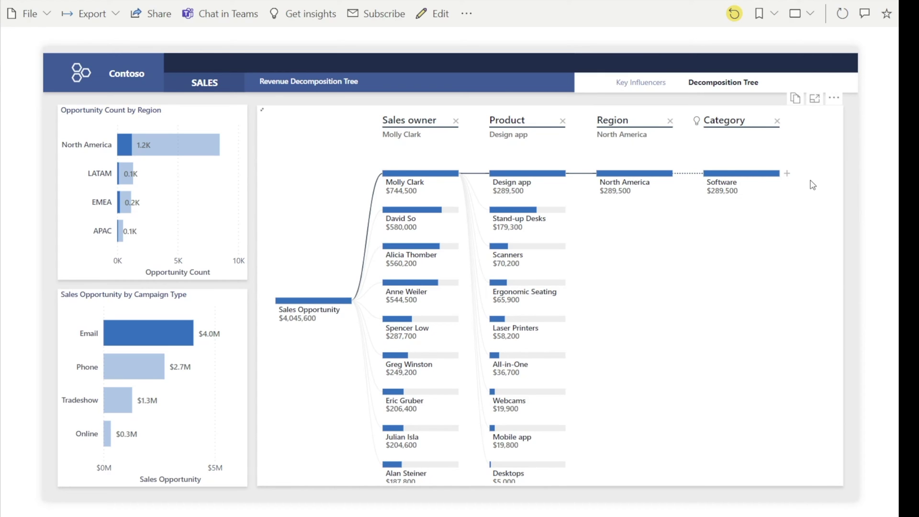
- Show the decomposition tree in focus mode and review the AI explanations for its levels
left_click(815, 98)
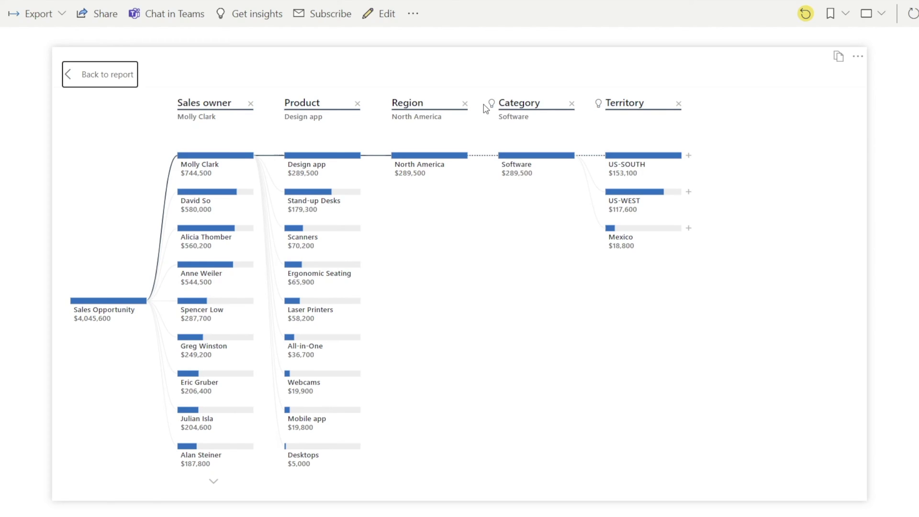
mouse_move(492, 108)
mouse_move(598, 107)
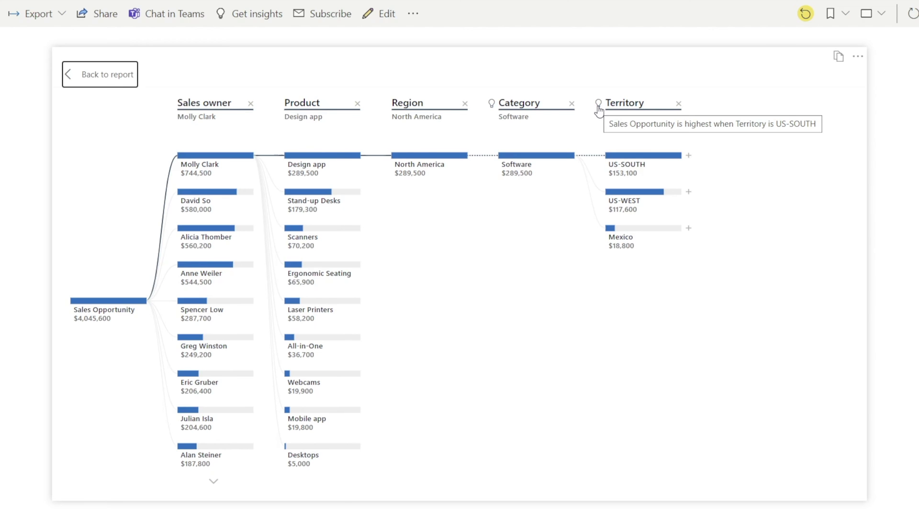
- Back on the full report, remove the Sales owner, Territory, Region, Category and Product tree levels
left_click(107, 80)
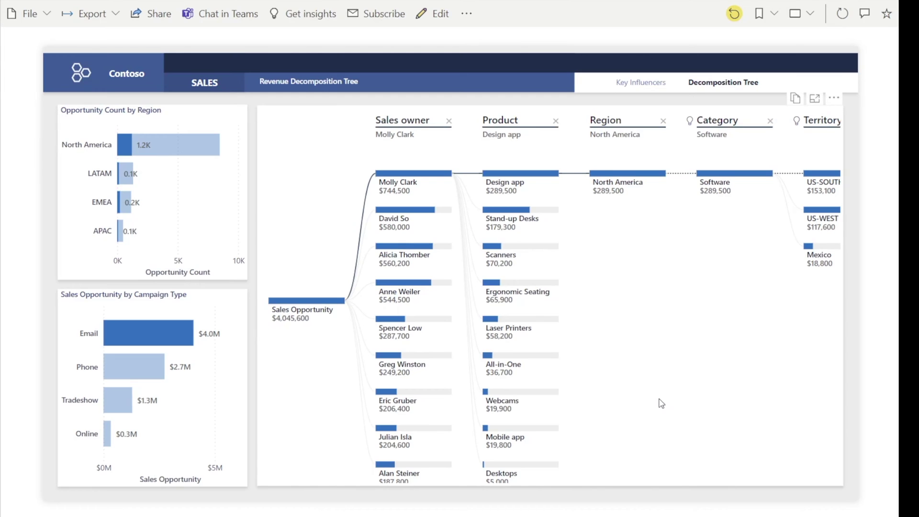
left_click(449, 127)
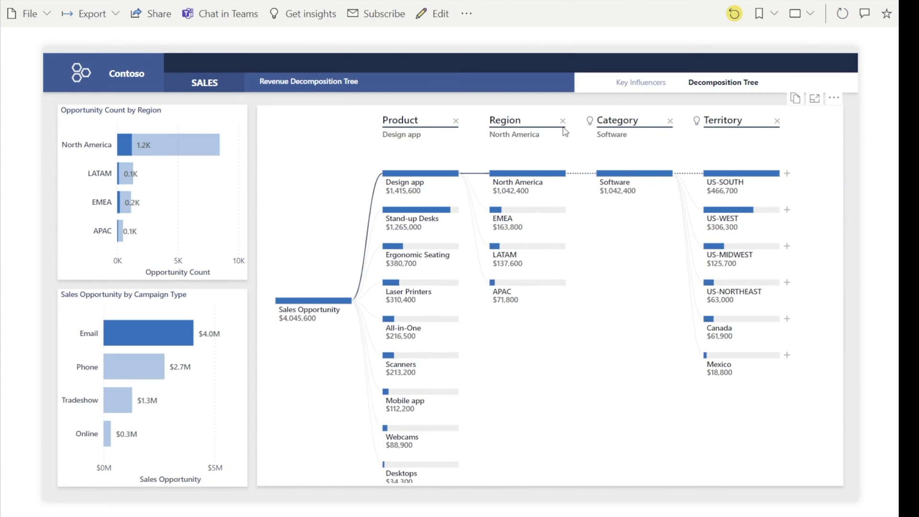
left_click(777, 121)
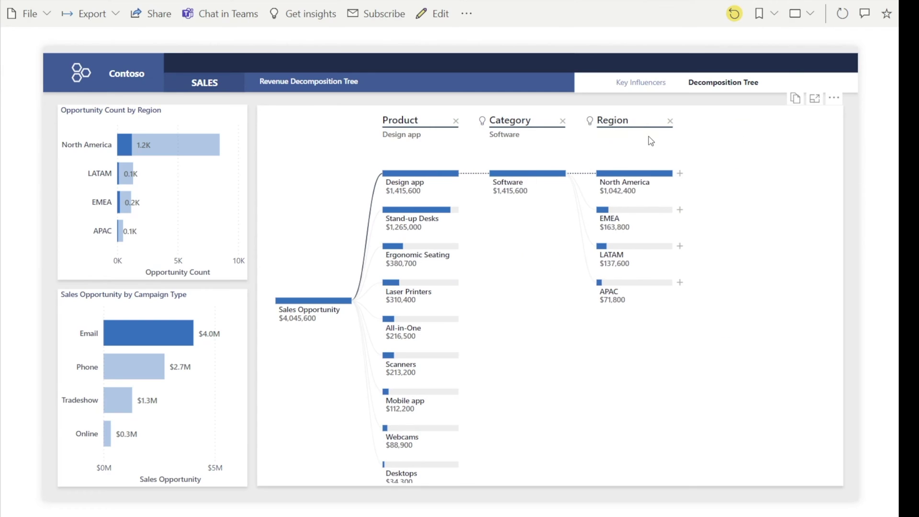
left_click(563, 122)
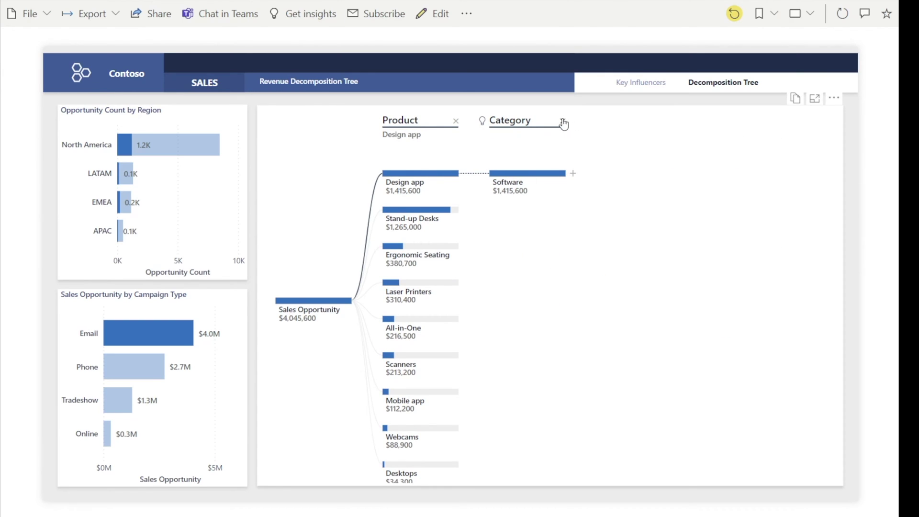
left_click(456, 124)
left_click(359, 304)
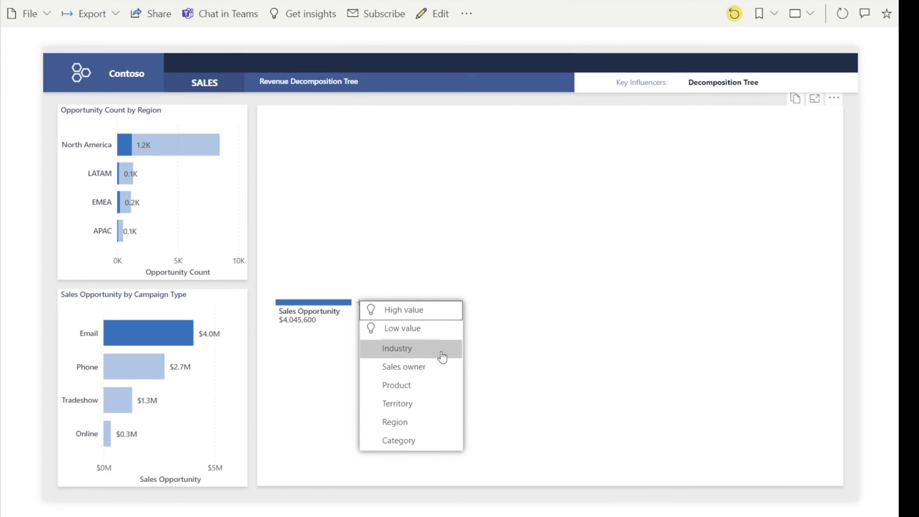
- Dismiss the root's split menu without adding a level
left_click(527, 379)
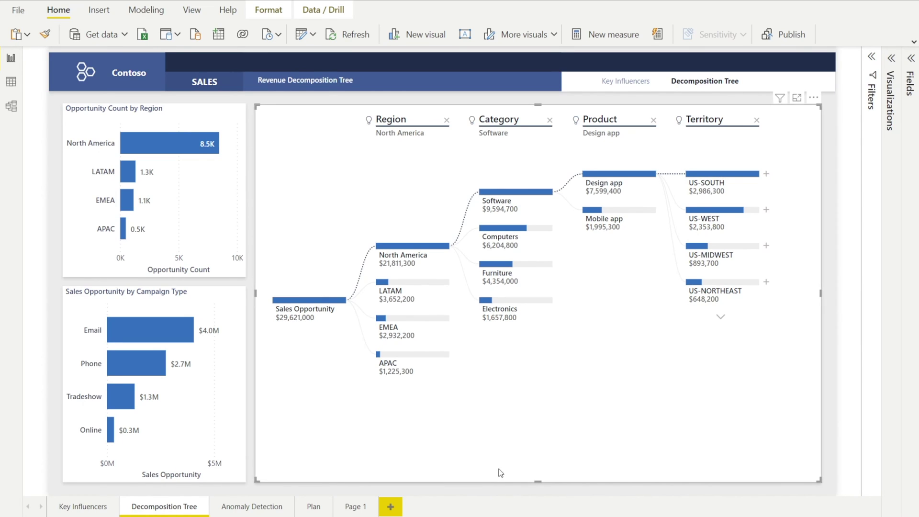
- Check the fields of the Opportunity Count by Region and campaign type bar charts
left_click(892, 61)
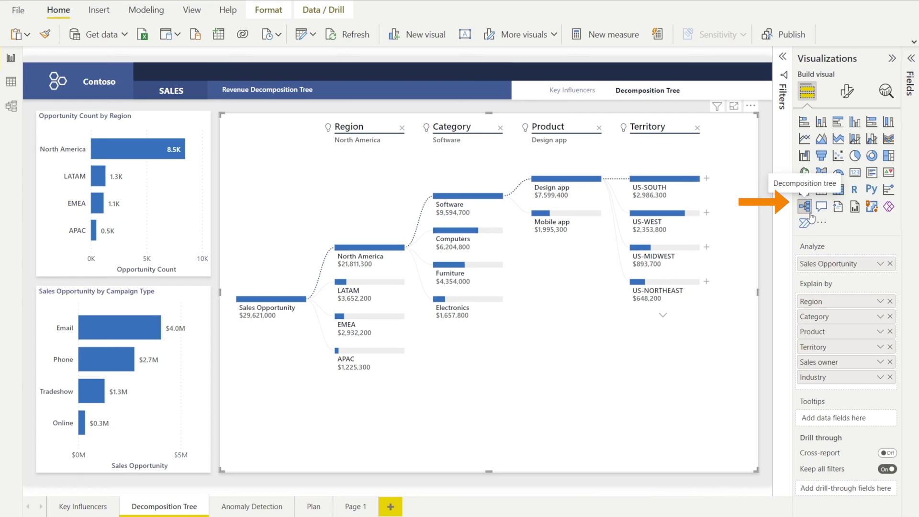
left_click(123, 131)
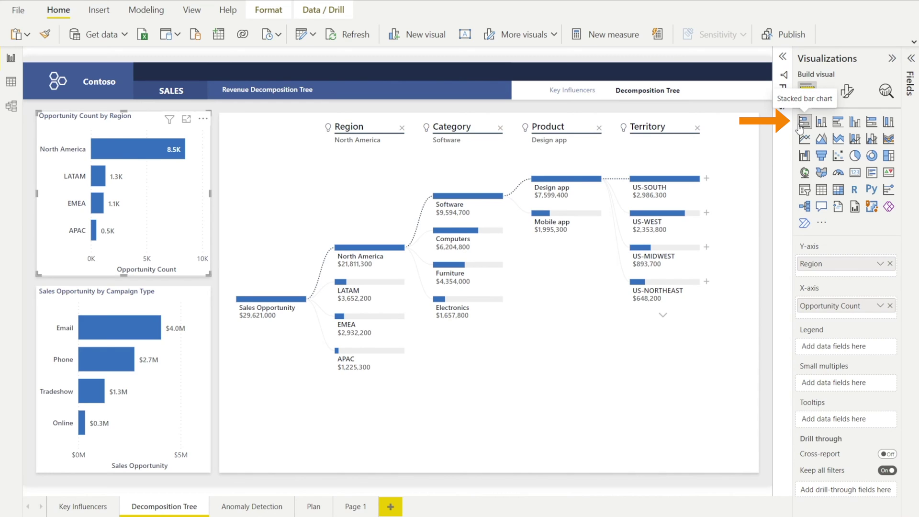
left_click(196, 380)
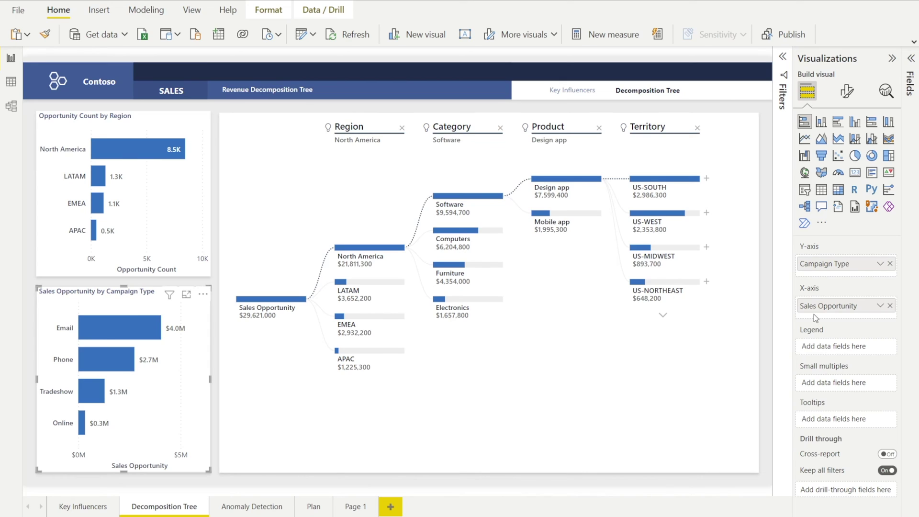
left_click(162, 242)
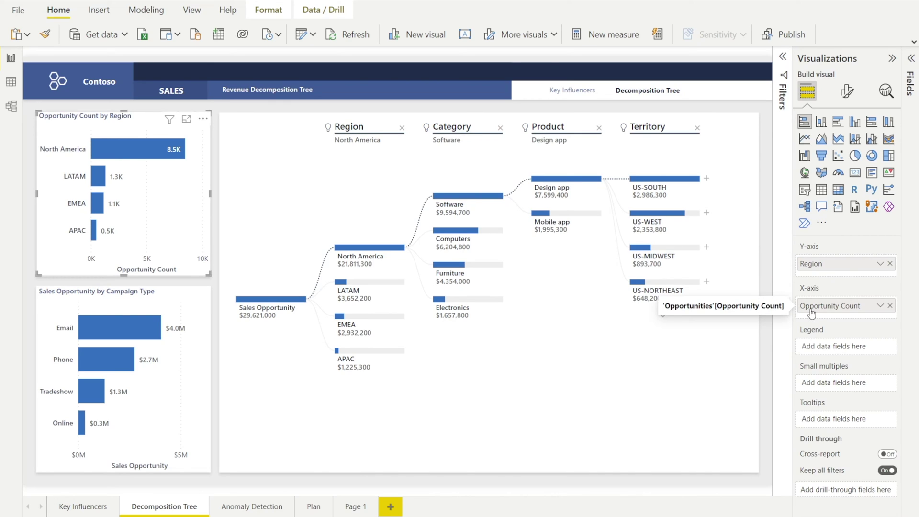
- Select the decomposition tree to read its Sales Opportunity Analyze field and six Explain by fields
left_click(567, 375)
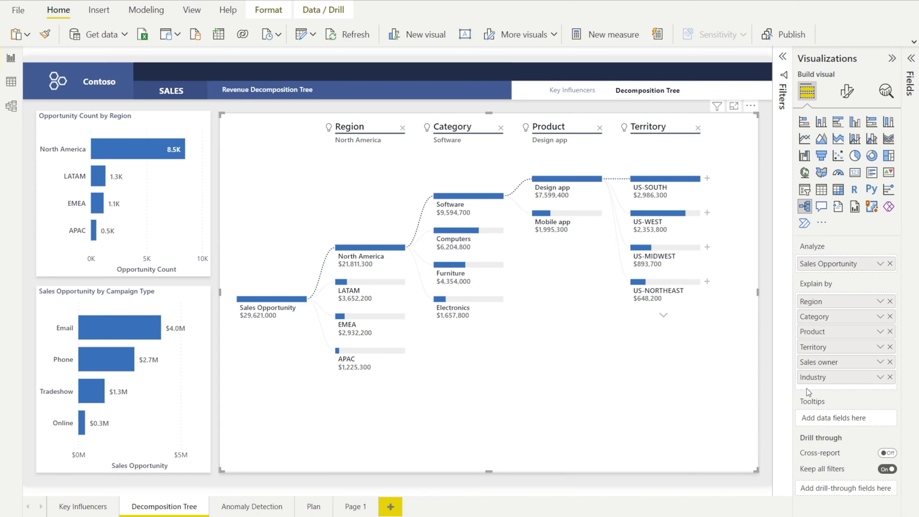
- Add a new page with a decomposition tree analyzing Value, renamed Sales Opportunities
left_click(390, 507)
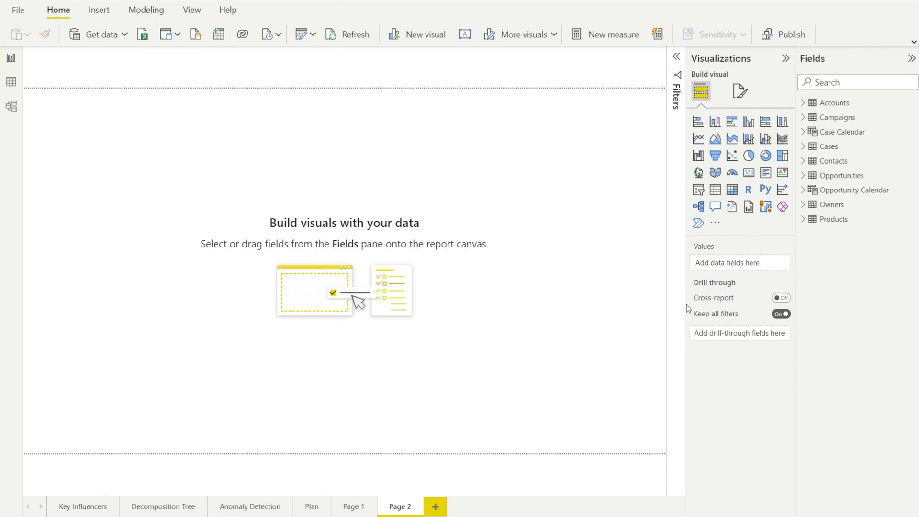
left_click(699, 209)
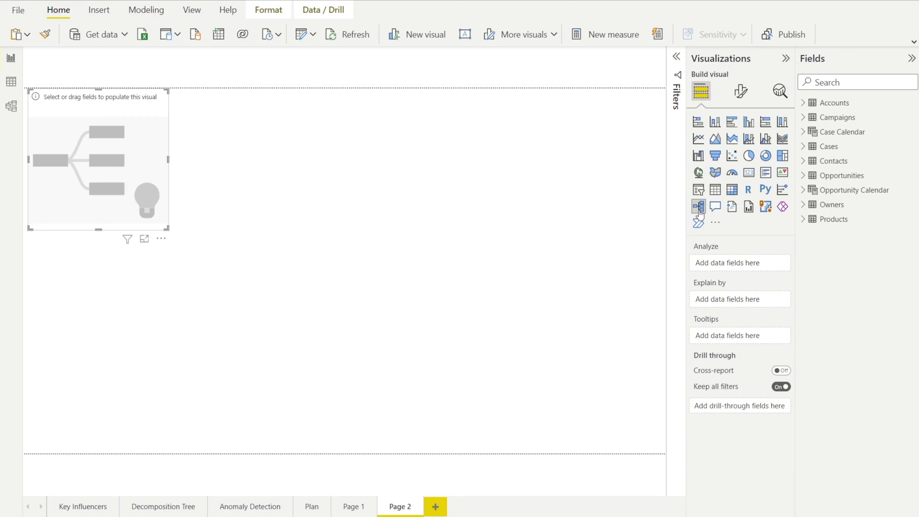
left_click(844, 82)
type("Opp")
scroll(813, 483, "down", 3)
left_click(829, 437)
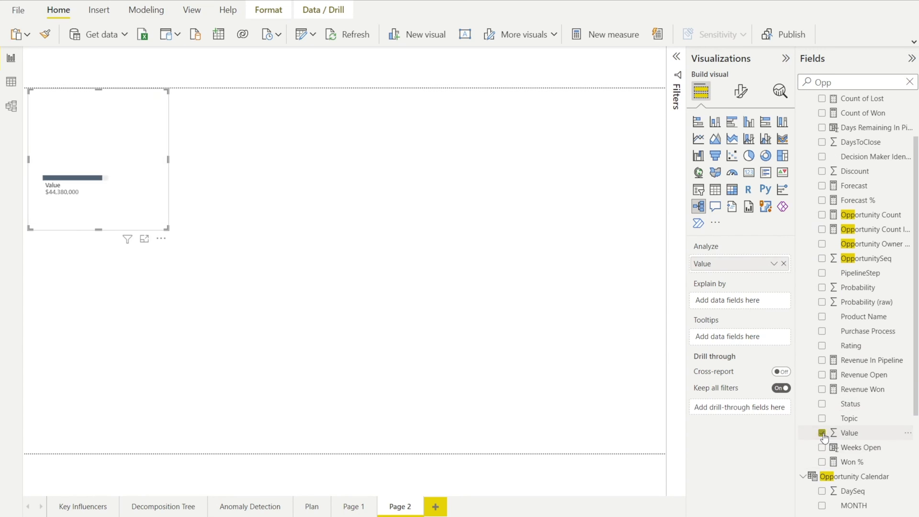
double_click(712, 266)
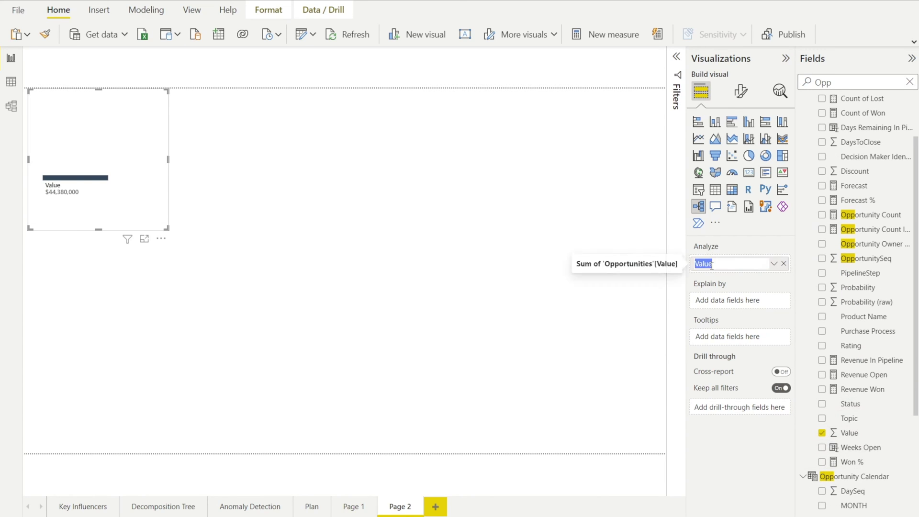
type("SalesOpp")
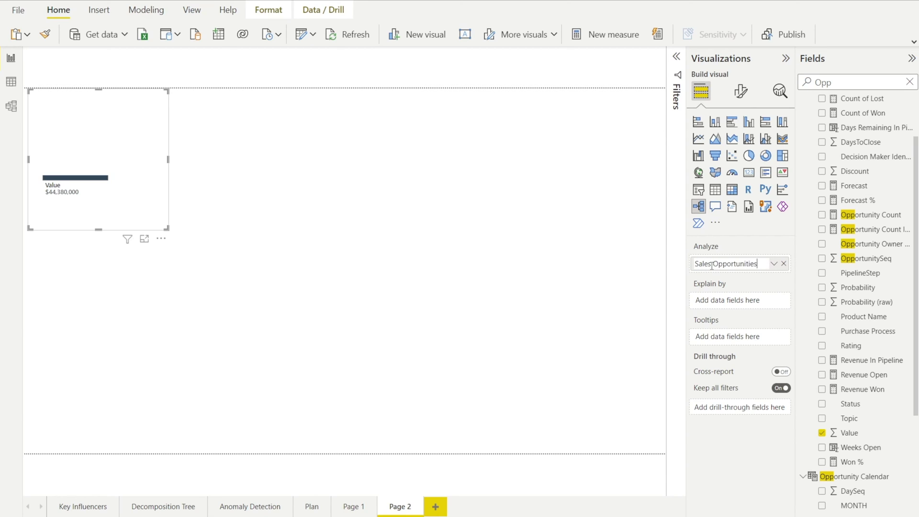
type("ortunities")
left_click(711, 266)
key("Return")
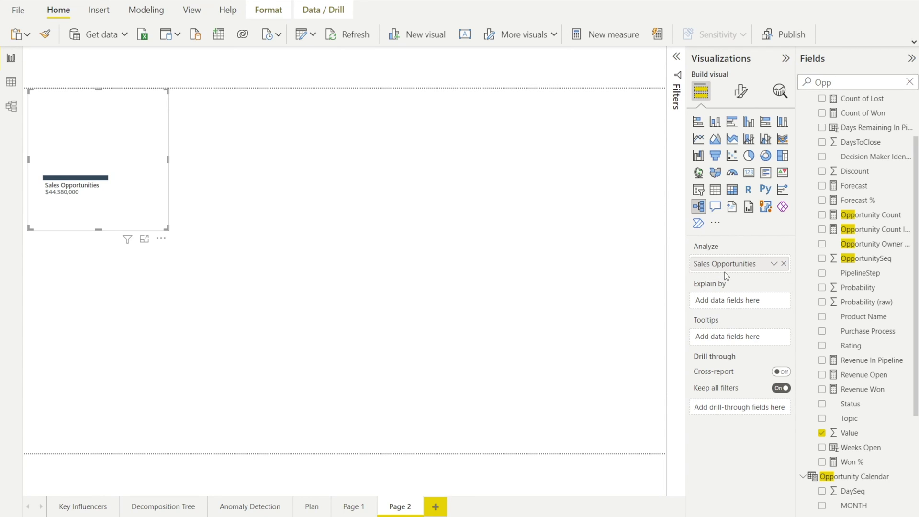
- Add Region, Product category and Product as the tree's Explain by fields
key("BackSpace")
key("BackSpace")
key("BackSpace")
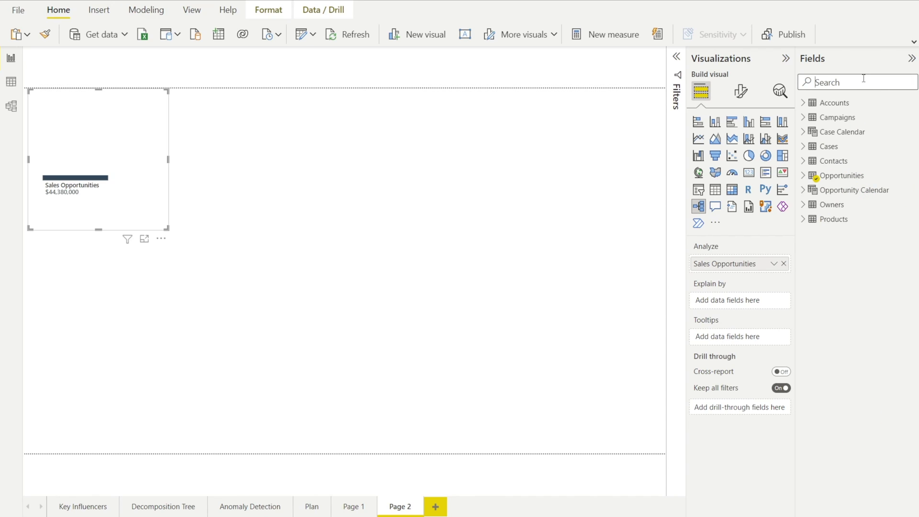
type("Region")
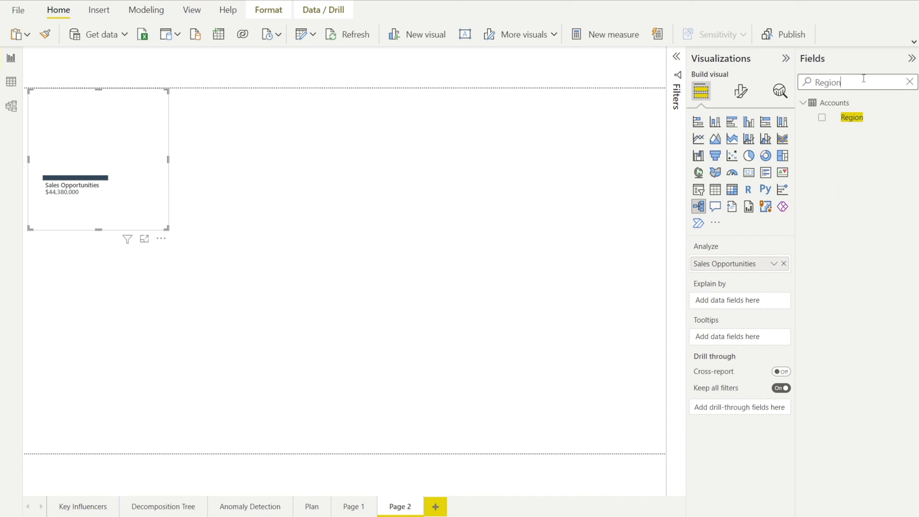
left_click(822, 117)
double_click(832, 83)
type("Catego")
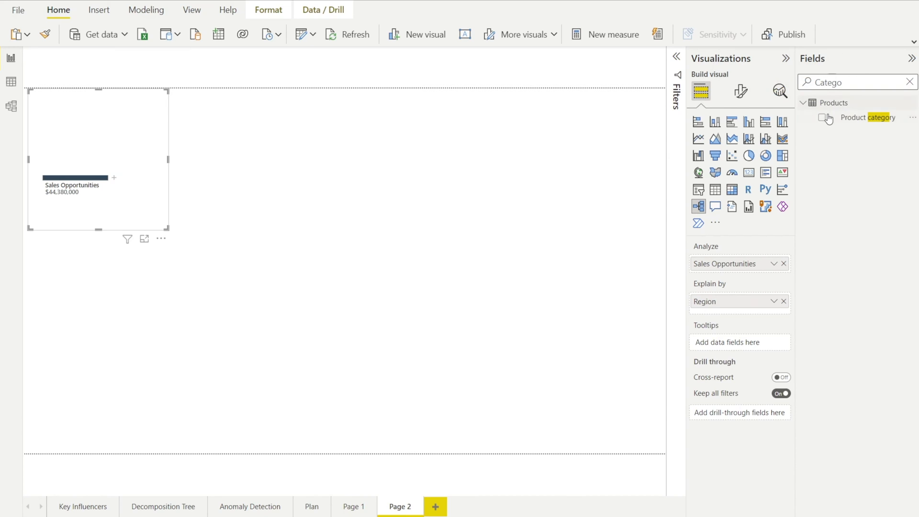
left_click(822, 117)
left_click_drag(824, 82, 805, 84)
type("Product")
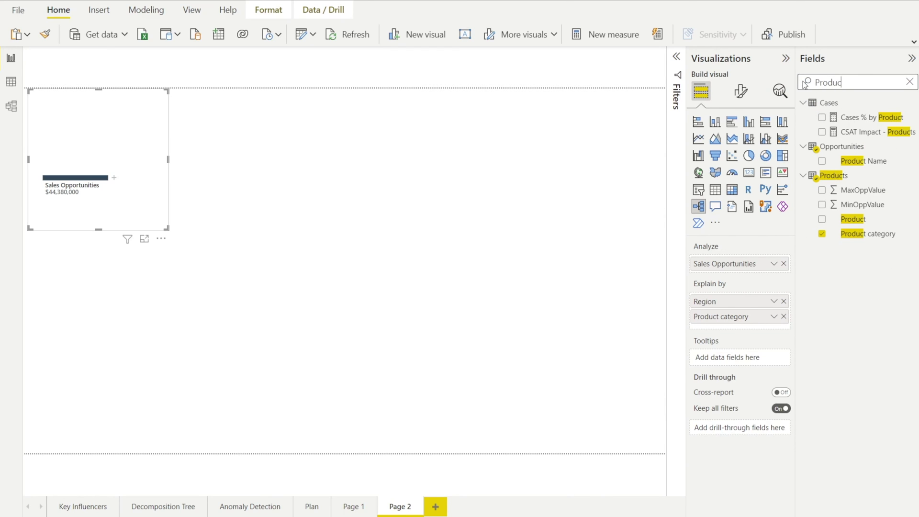
left_click(822, 219)
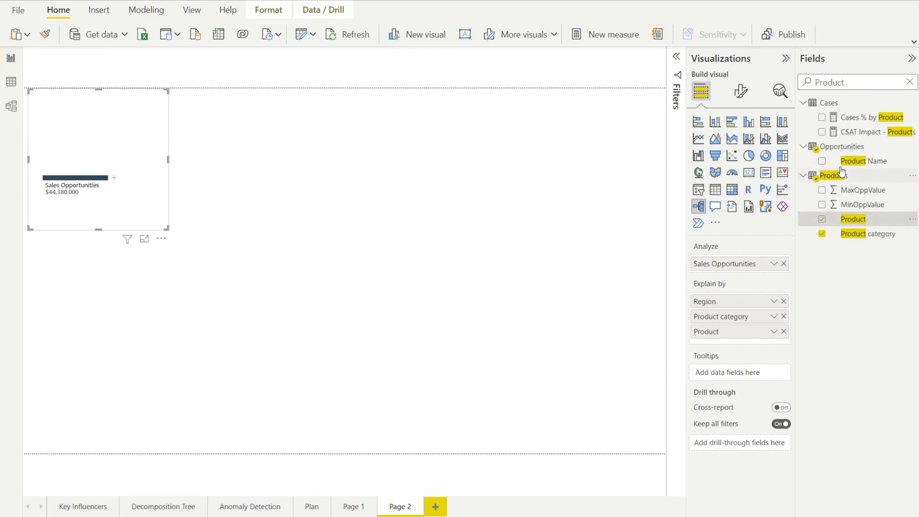
- Add Territory, Sales owner and Industry as further Explain by fields
left_click_drag(859, 78, 808, 85)
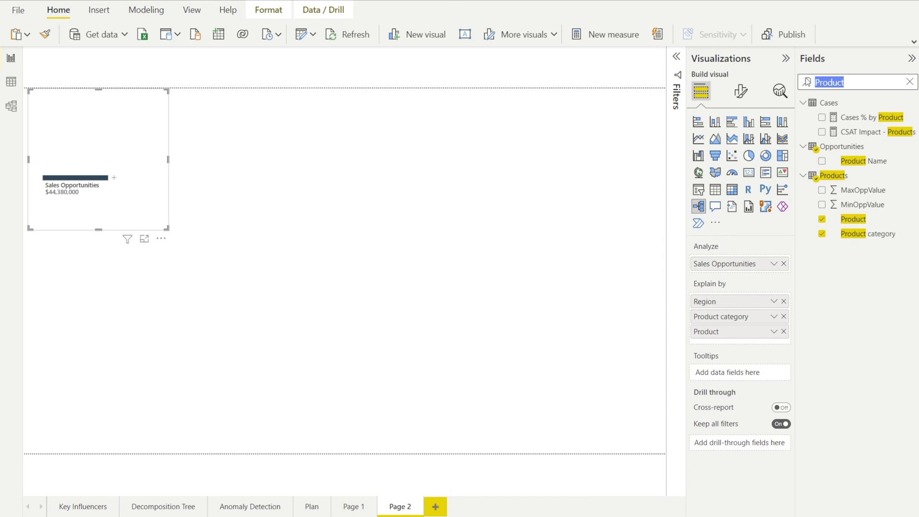
type("Terr")
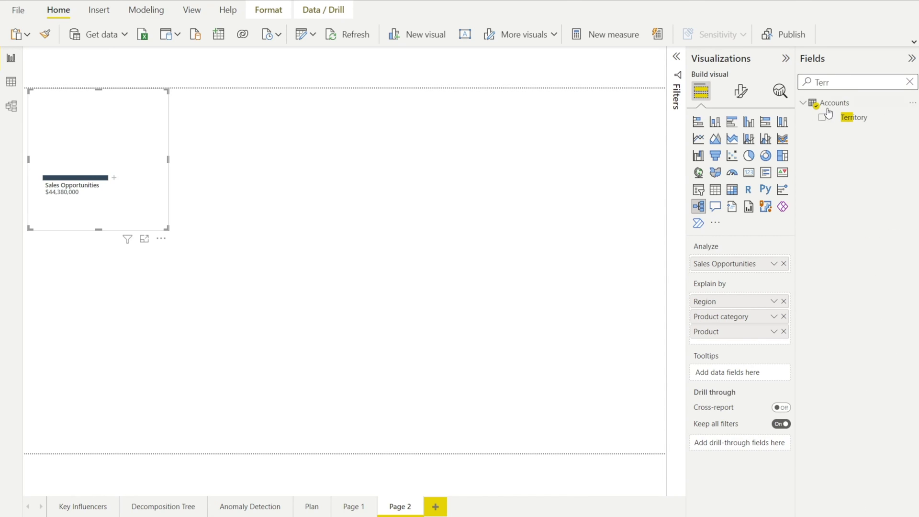
left_click(822, 118)
left_click(836, 81)
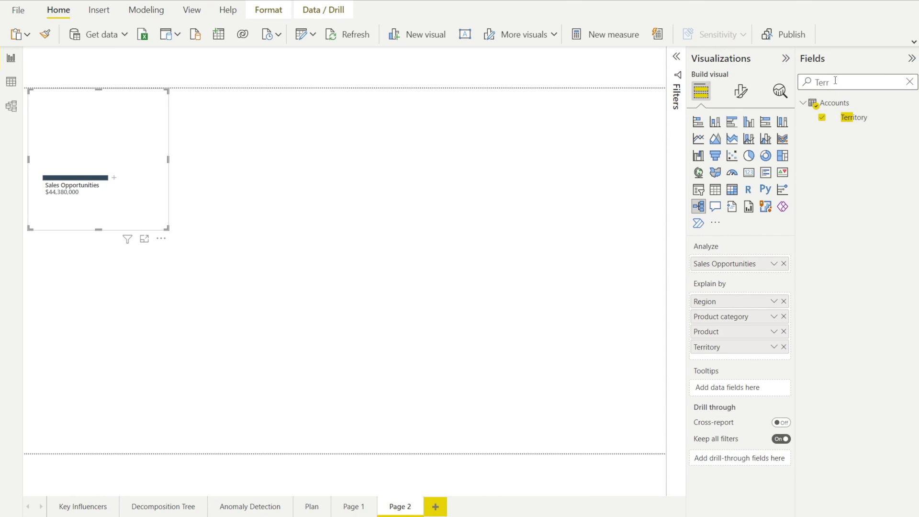
key("BackSpace")
key("BackSpace")
key("BackSpace")
key("BackSpace")
type("Sales")
left_click(823, 117)
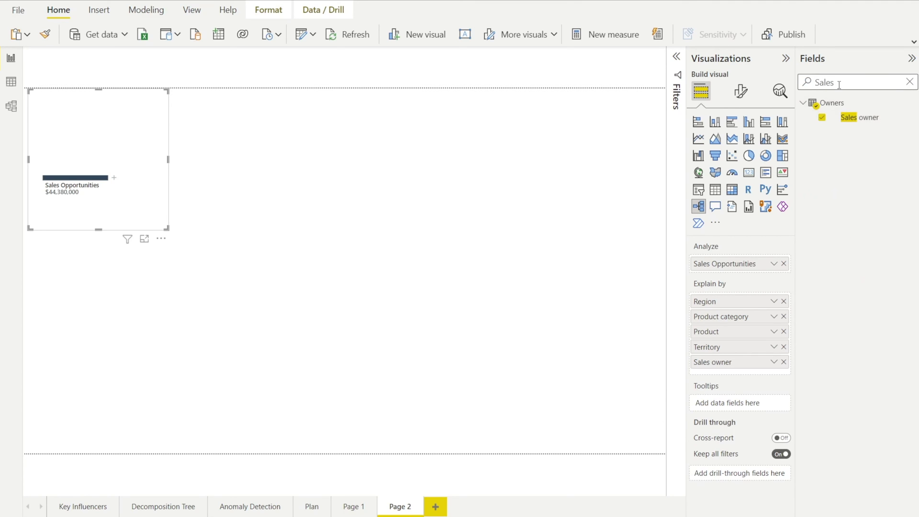
left_click(839, 83)
key("BackSpace")
key("BackSpace")
key("BackSpace")
key("BackSpace")
key("BackSpace")
type("Indus")
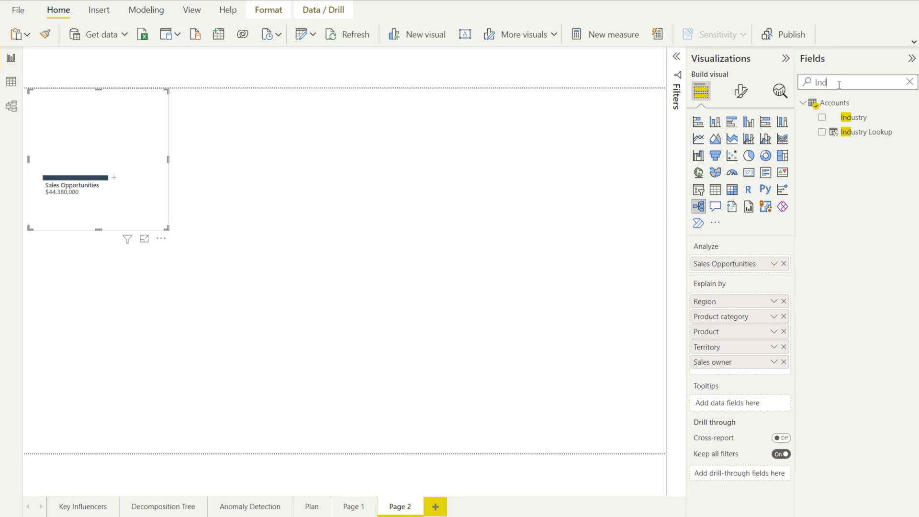
left_click(823, 117)
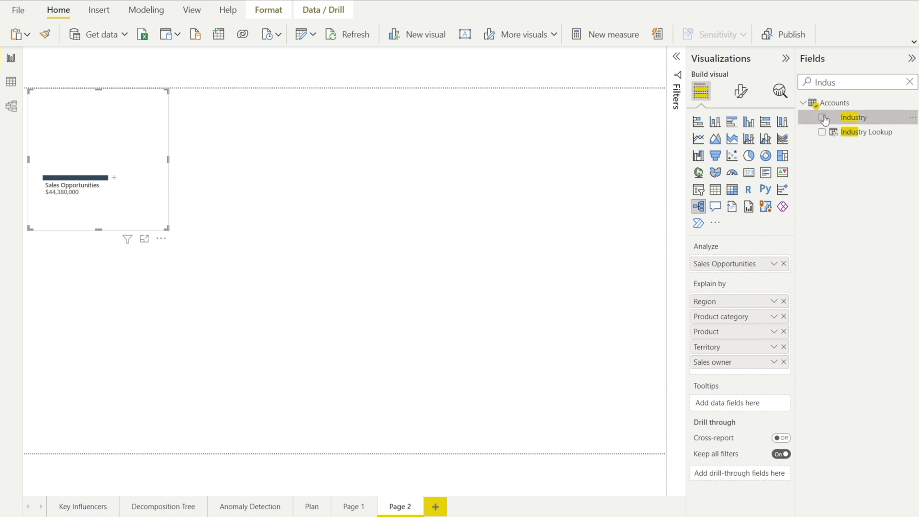
- Enlarge the decomposition tree visual to span most of the page
left_click(559, 198)
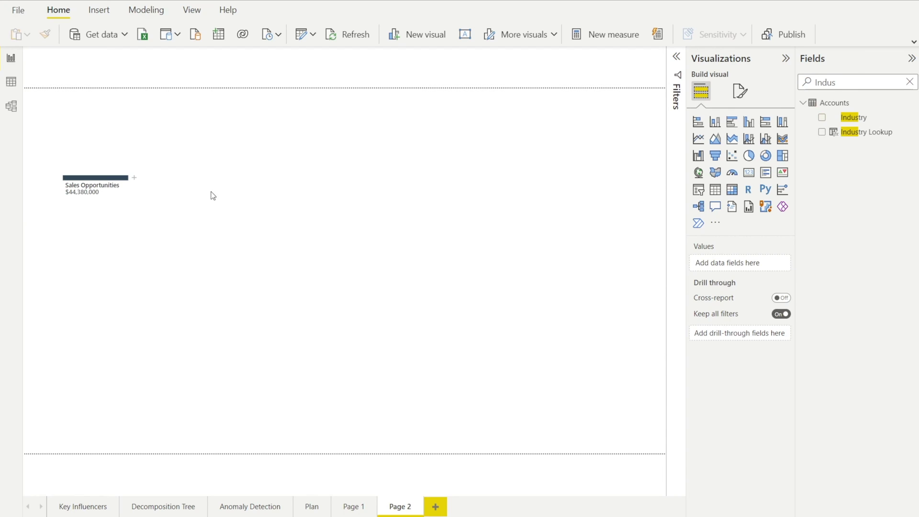
left_click(166, 232)
left_click_drag(168, 231, 501, 361)
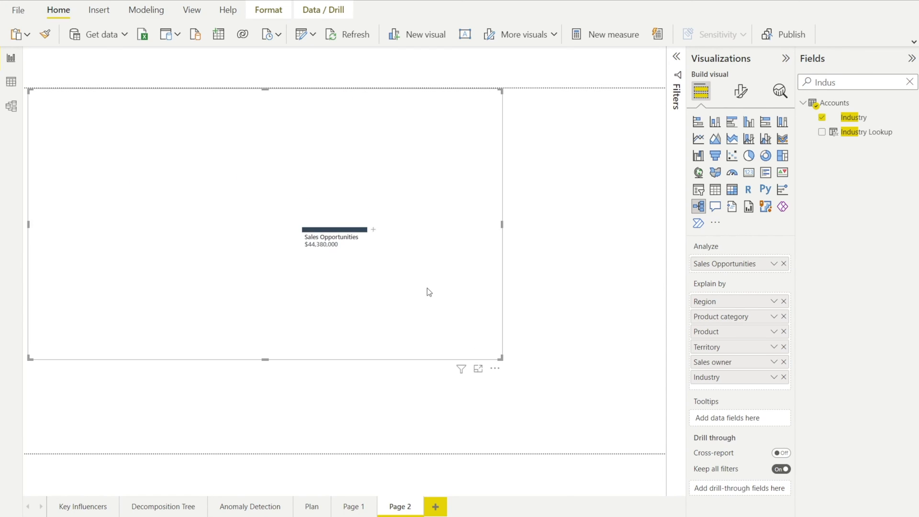
- Split the tree by High value through North America, Software and Design app into territories
left_click(375, 232)
left_click(396, 237)
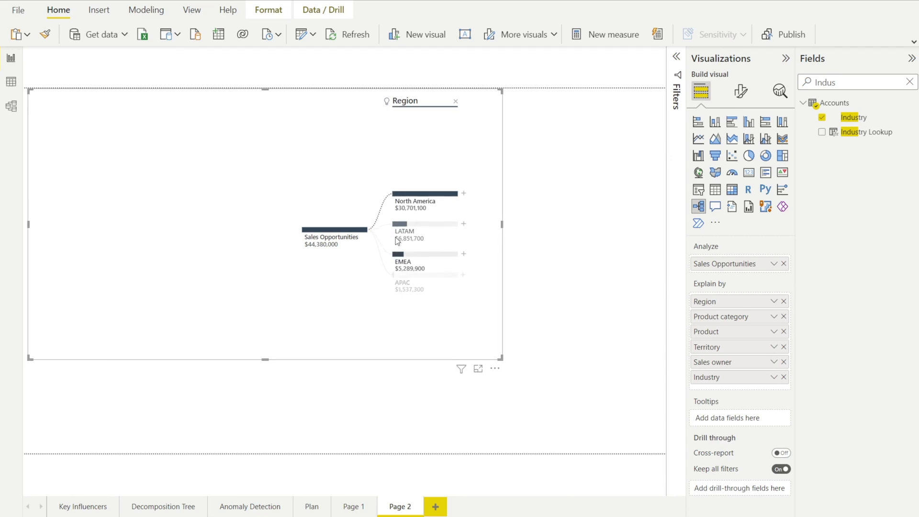
left_click(463, 186)
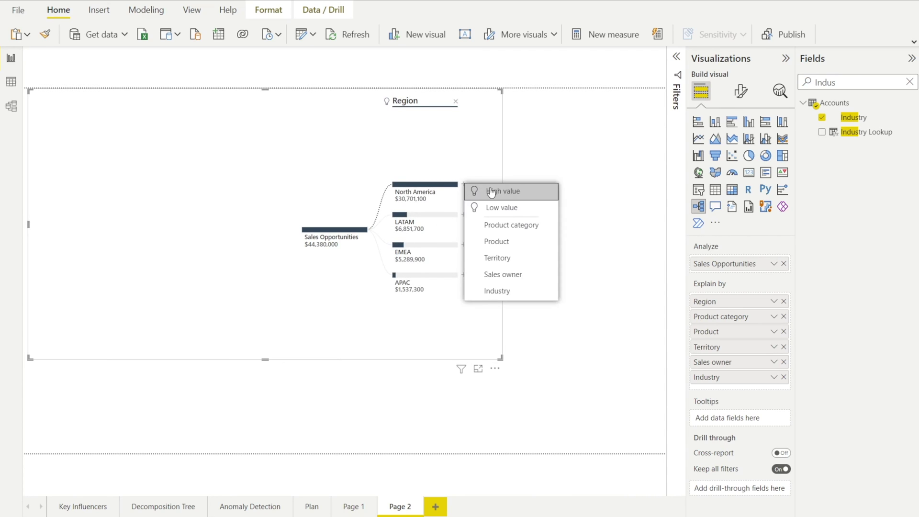
left_click(489, 191)
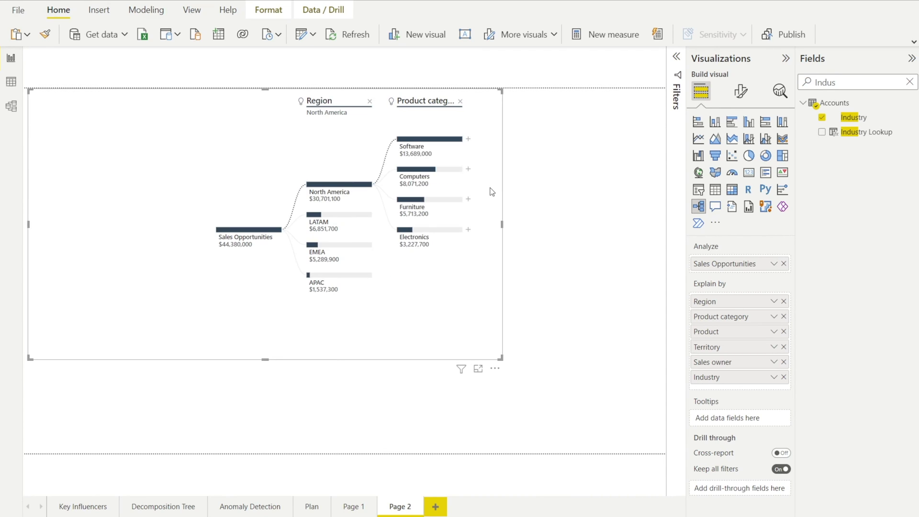
left_click(468, 140)
left_click(492, 146)
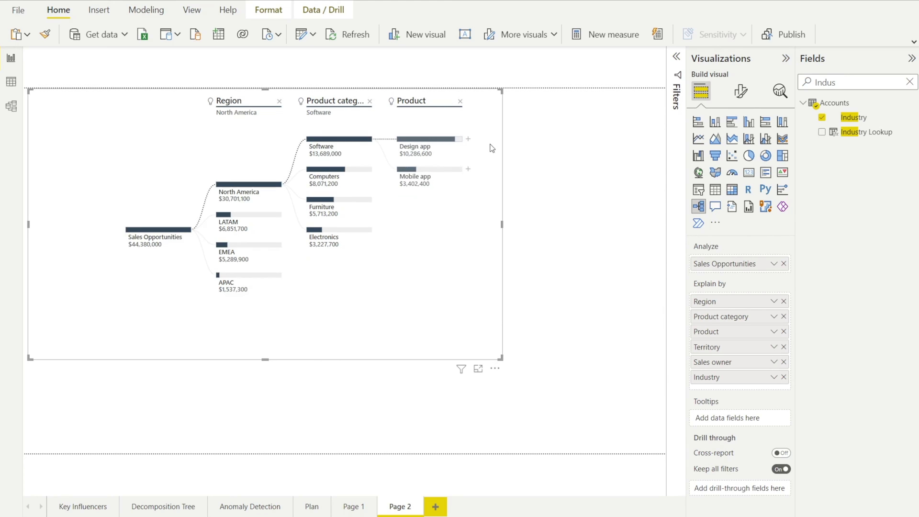
left_click(469, 141)
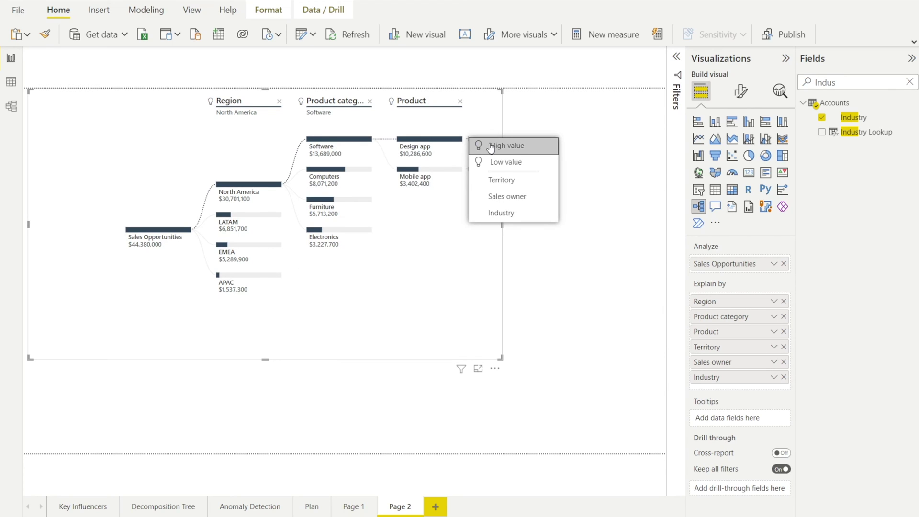
left_click(489, 146)
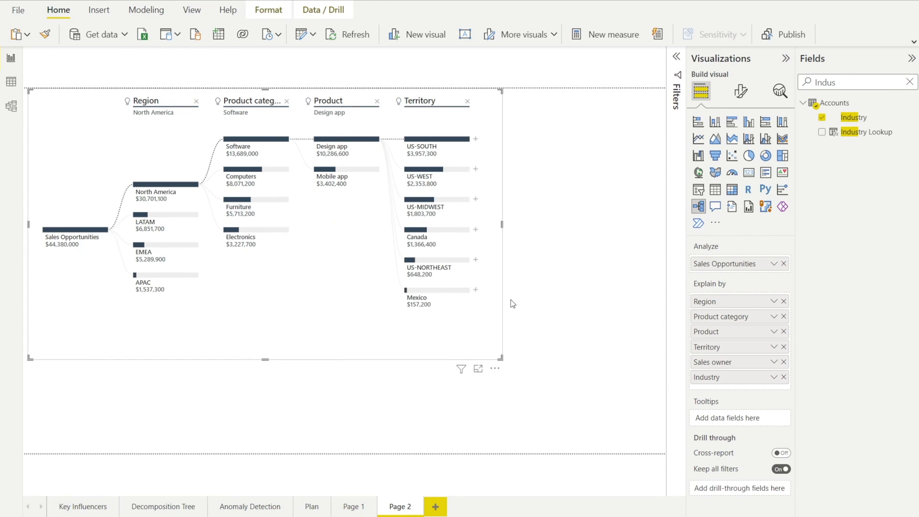
- Compare against the Decomposition Tree page and check the Product category level's split type
left_click(183, 508)
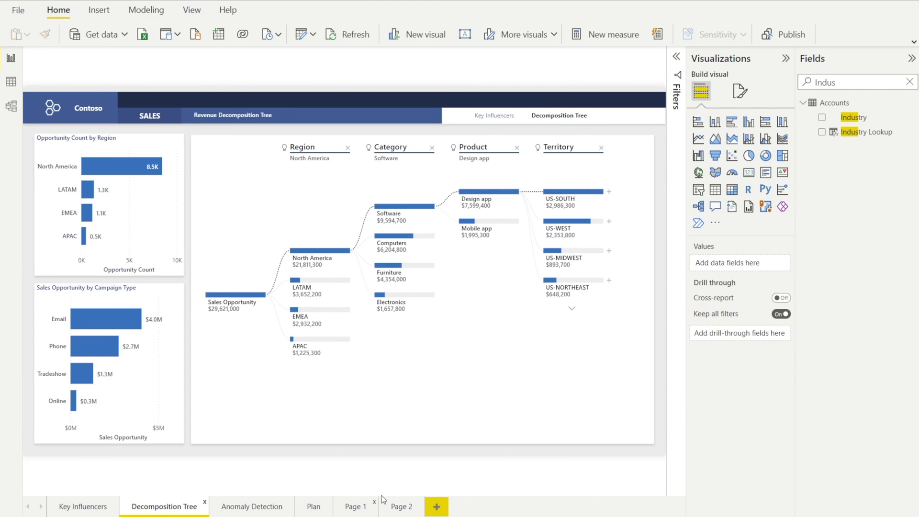
left_click(402, 506)
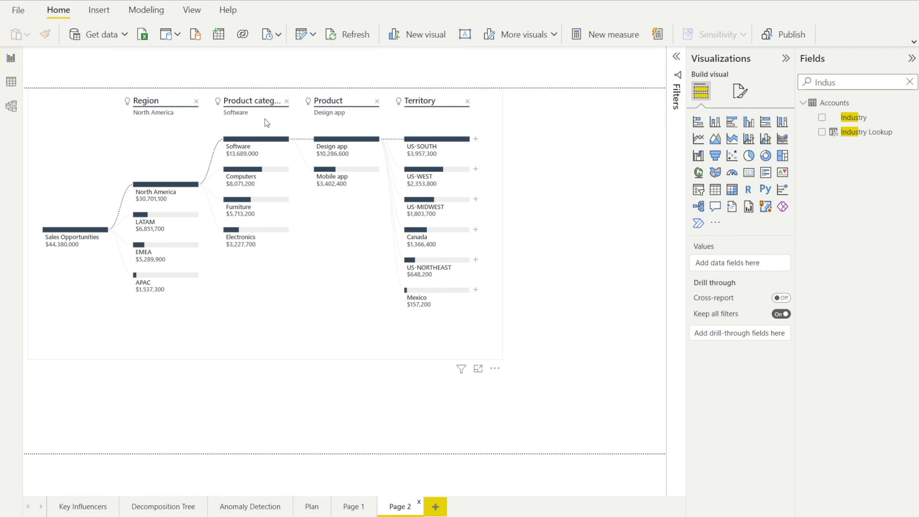
left_click(252, 107)
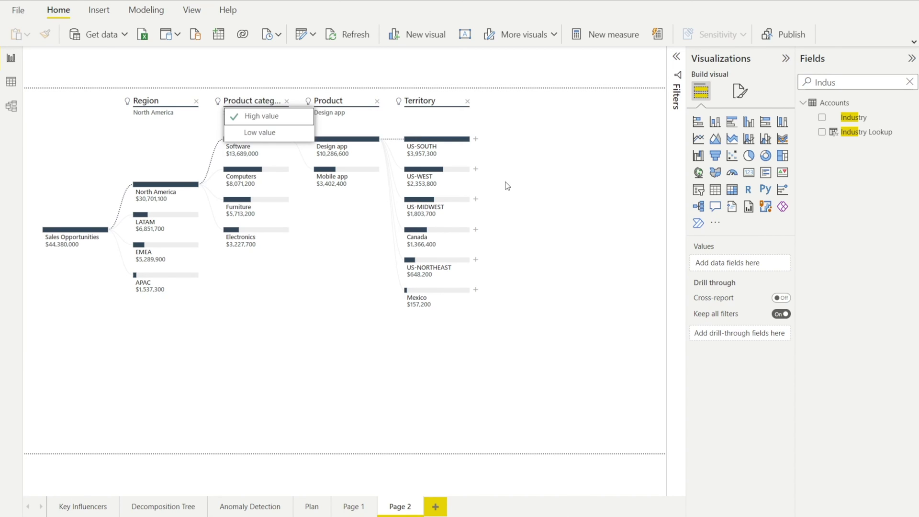
left_click(383, 341)
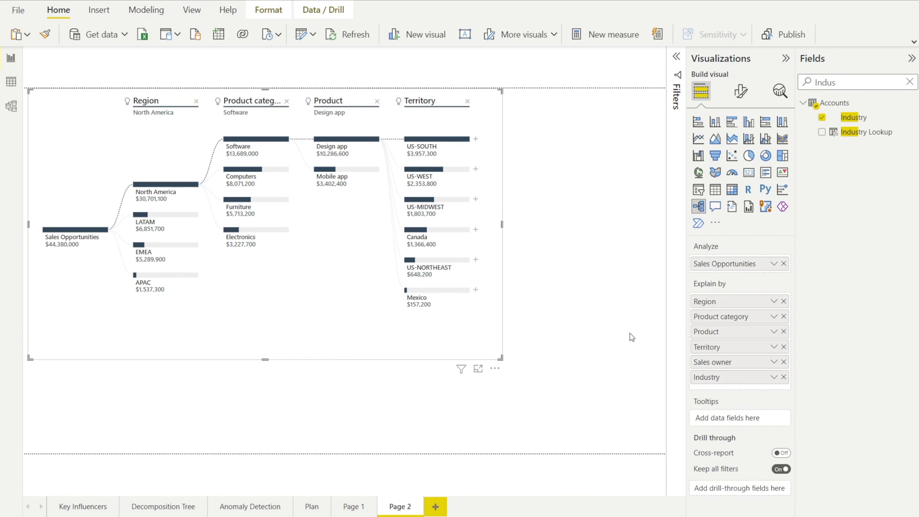
- Rename the Product category Explain by field to Category
double_click(708, 317)
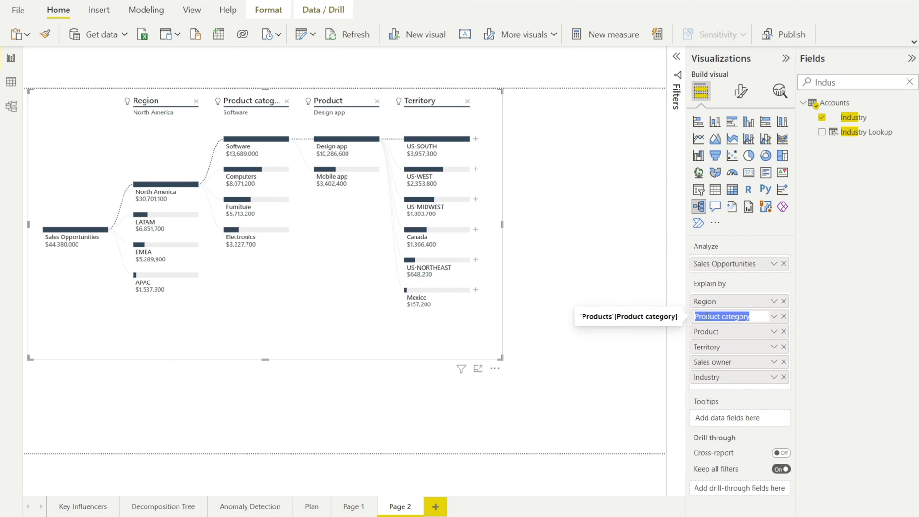
type("C")
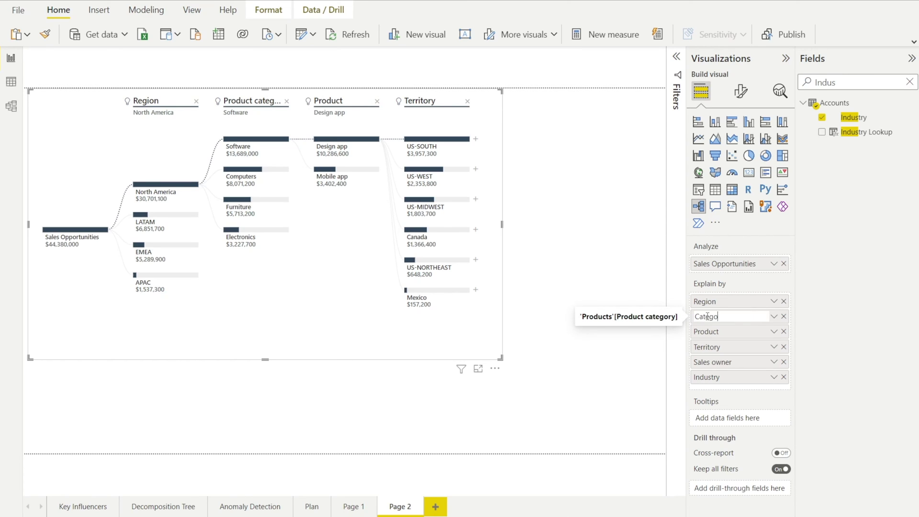
key("Return")
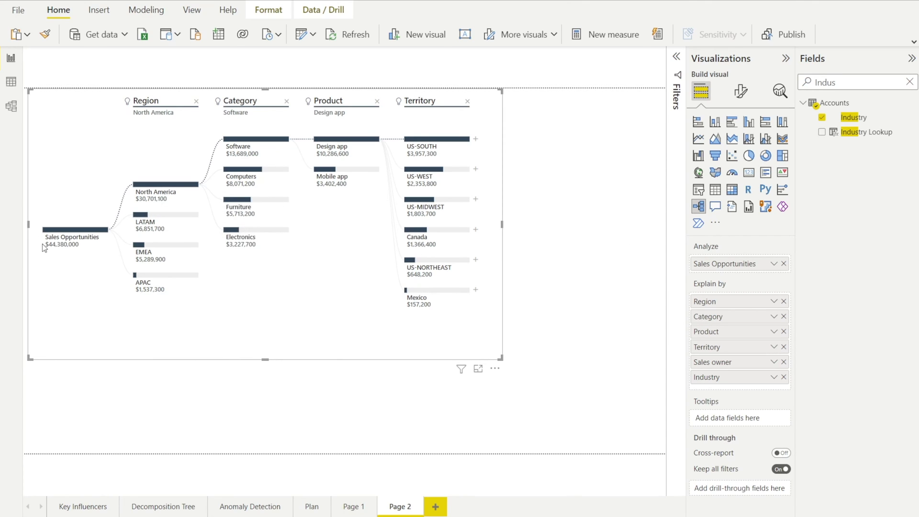
- Set the tree's positive bar colour to blue
left_click(742, 92)
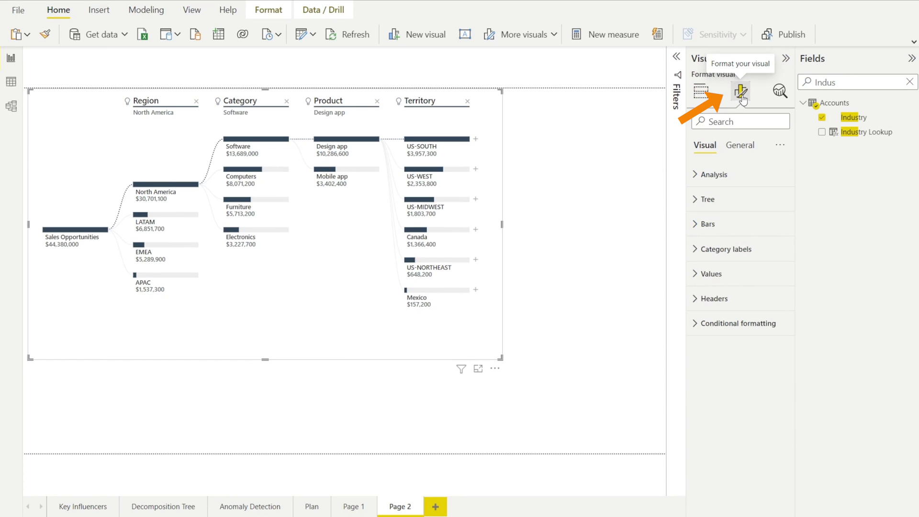
left_click(696, 229)
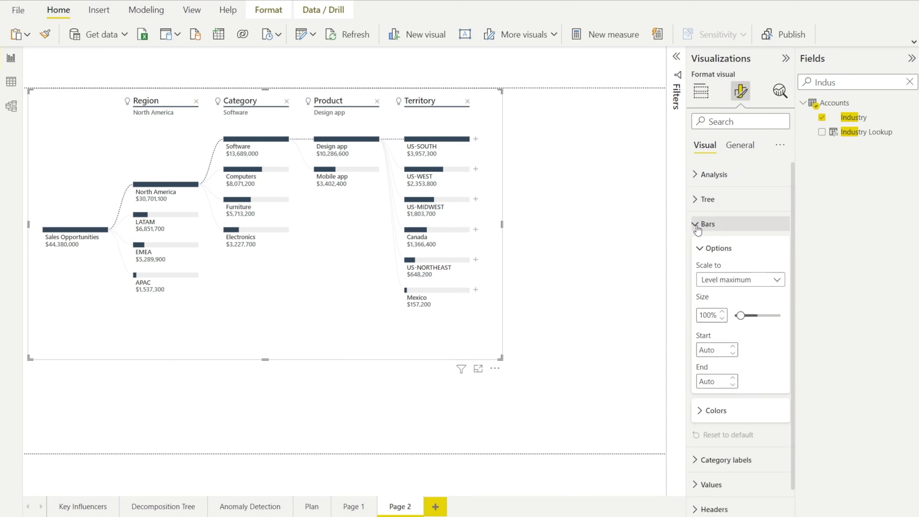
left_click(702, 413)
scroll(740, 435, "down", 2)
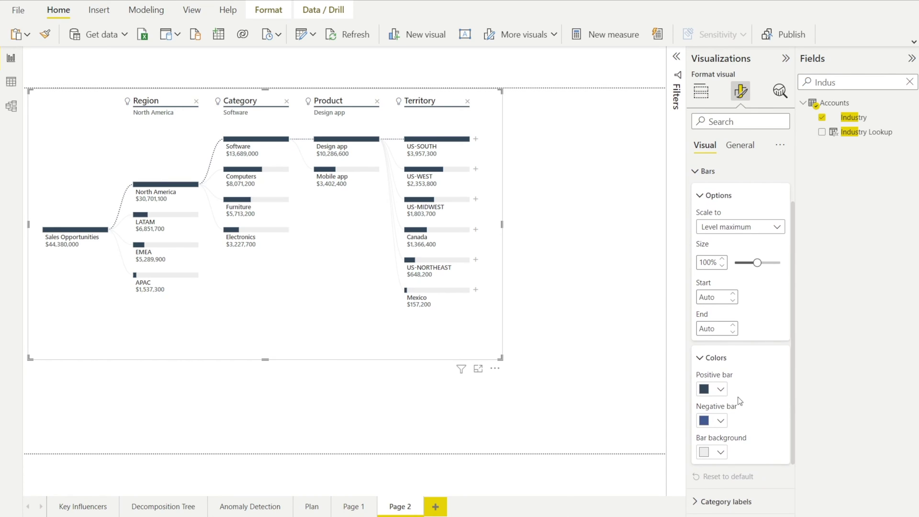
left_click(722, 391)
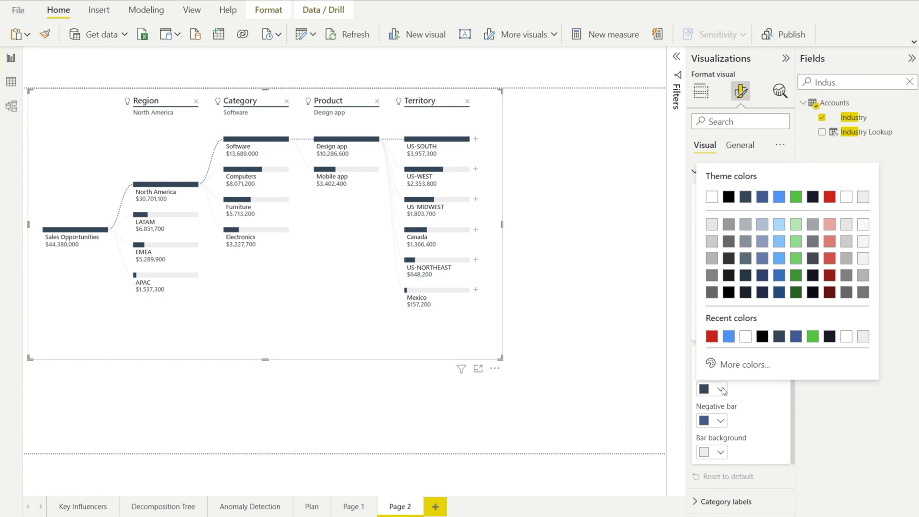
left_click(724, 335)
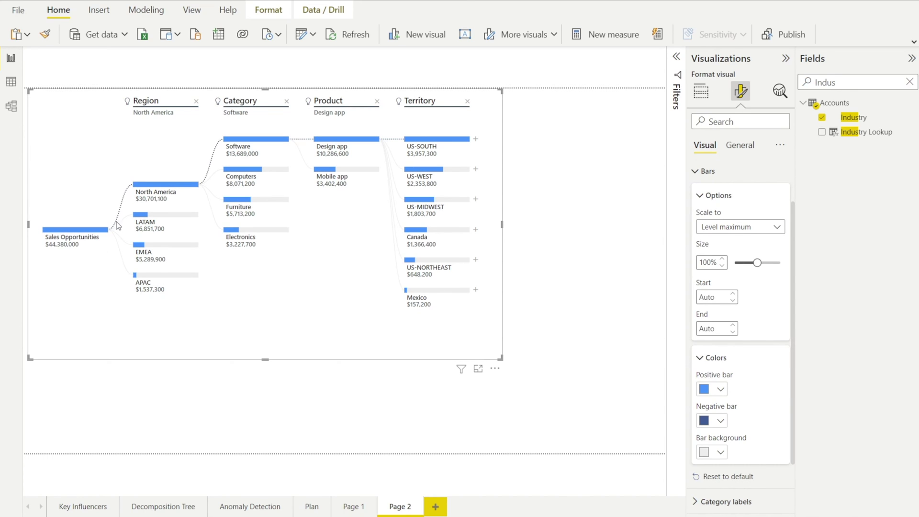
- Set the tree's selected connector line colour to blue
scroll(742, 239, "up", 3)
left_click(698, 201)
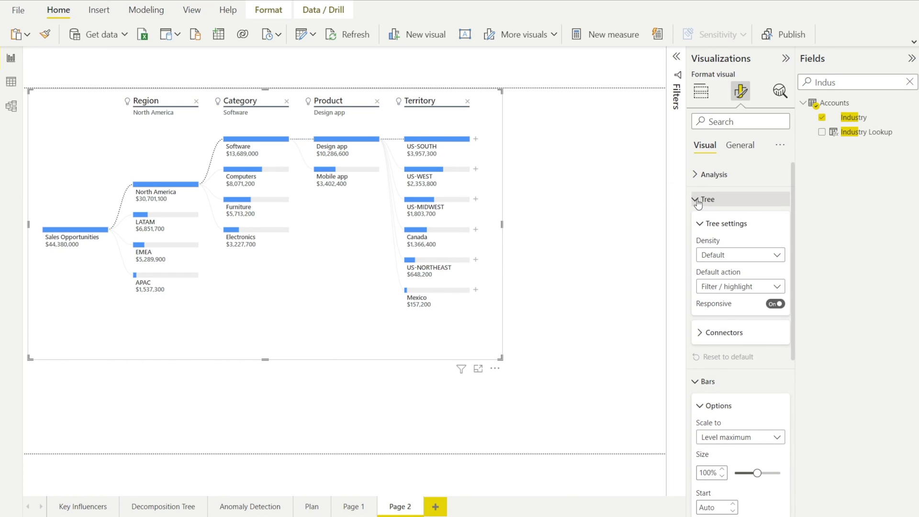
left_click(717, 341)
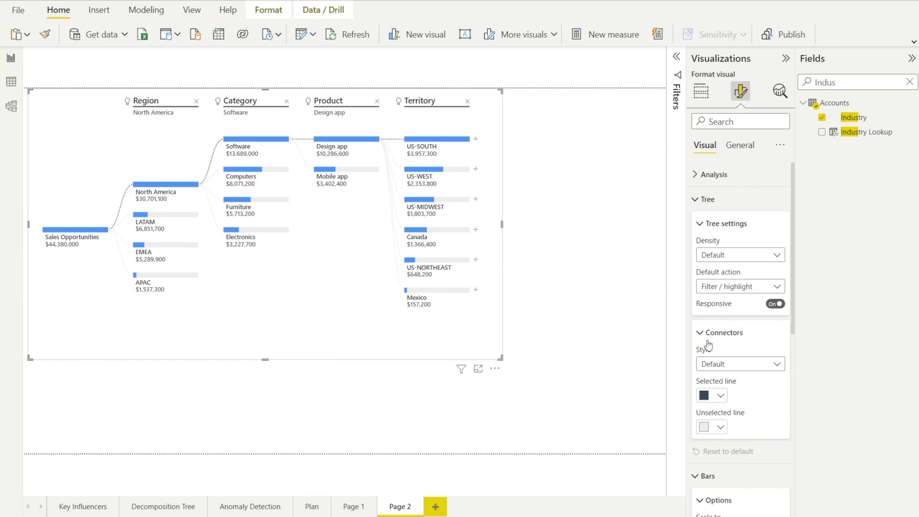
left_click(722, 397)
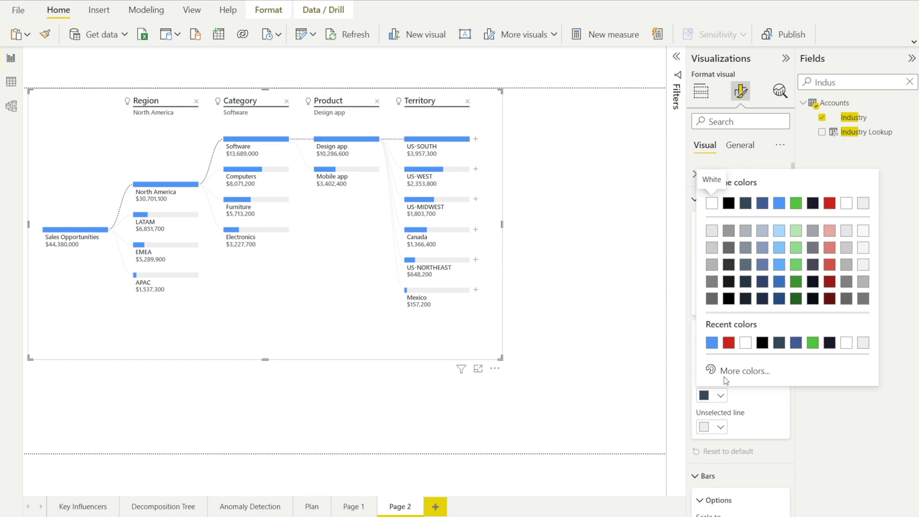
left_click(715, 344)
left_click(572, 236)
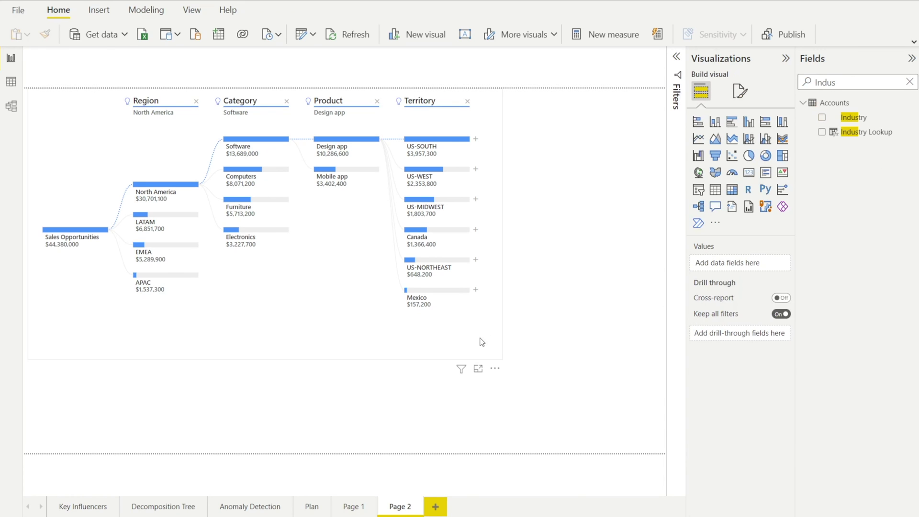
- Paste the Decomposition Tree page's tree onto Page 2, Format Painter its style onto Page 2's tree, then delete the copy
left_click(171, 509)
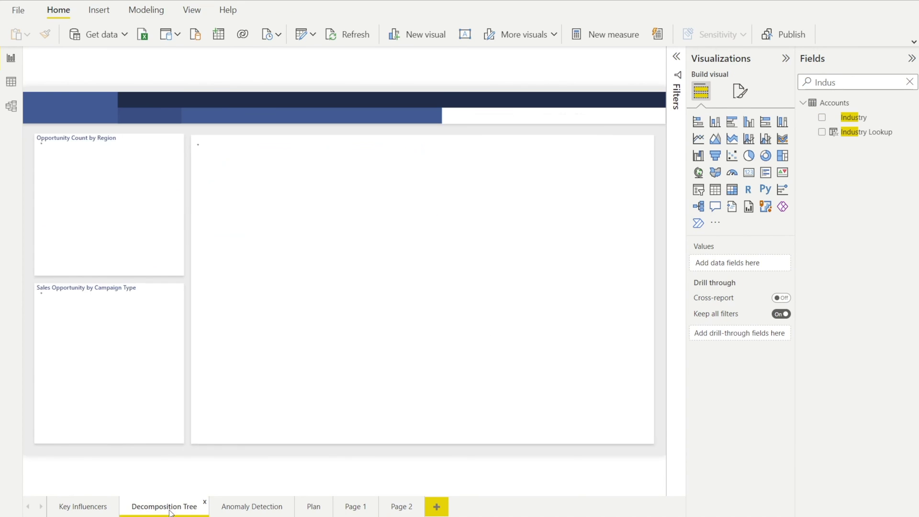
left_click(352, 412)
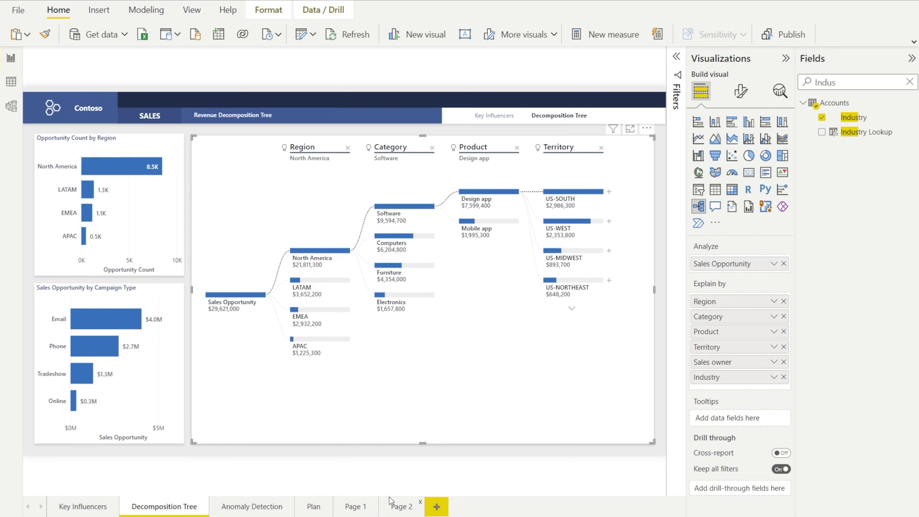
left_click(396, 507)
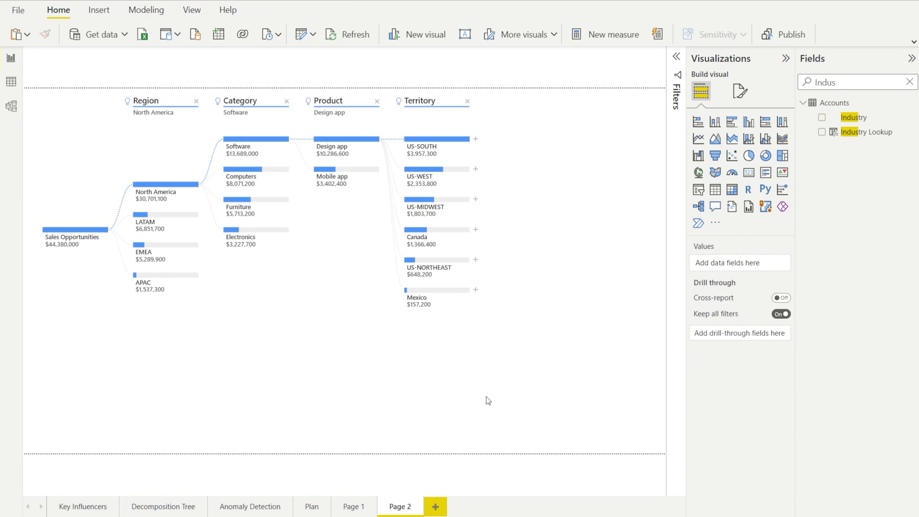
key("ctrl+v")
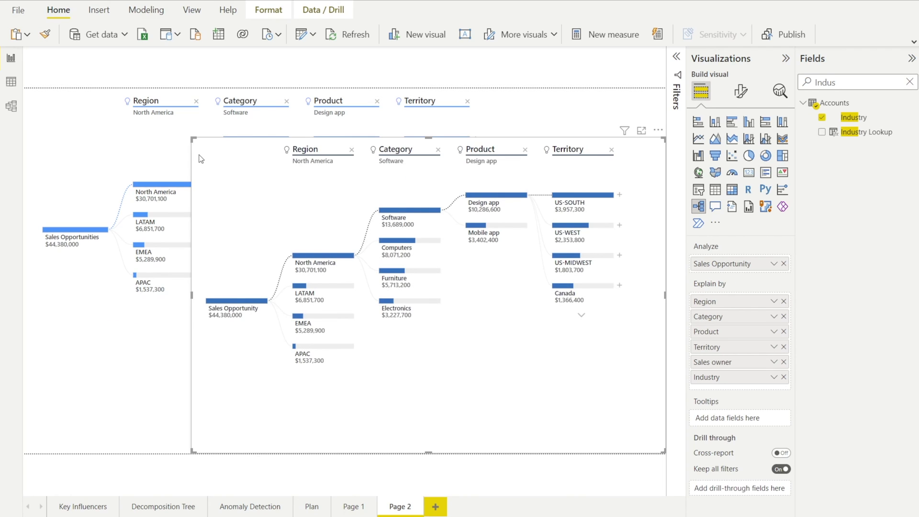
left_click_drag(193, 139, 389, 271)
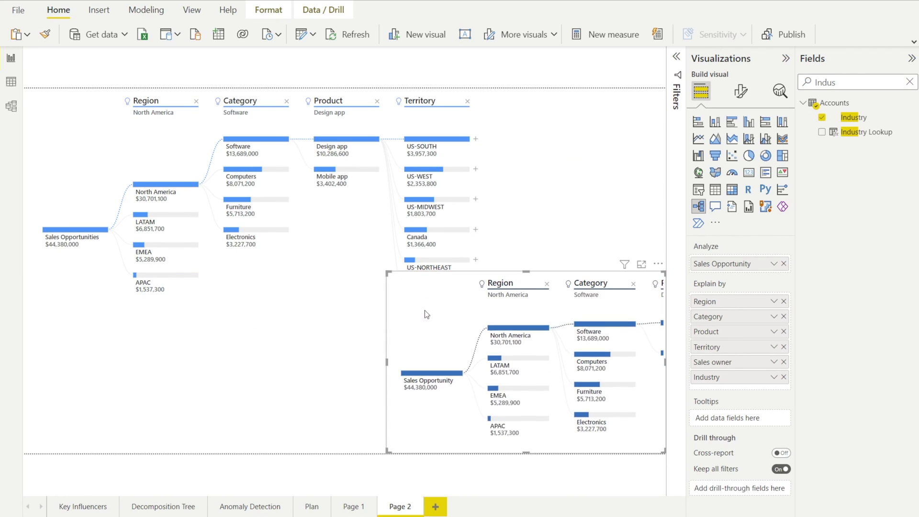
left_click(45, 34)
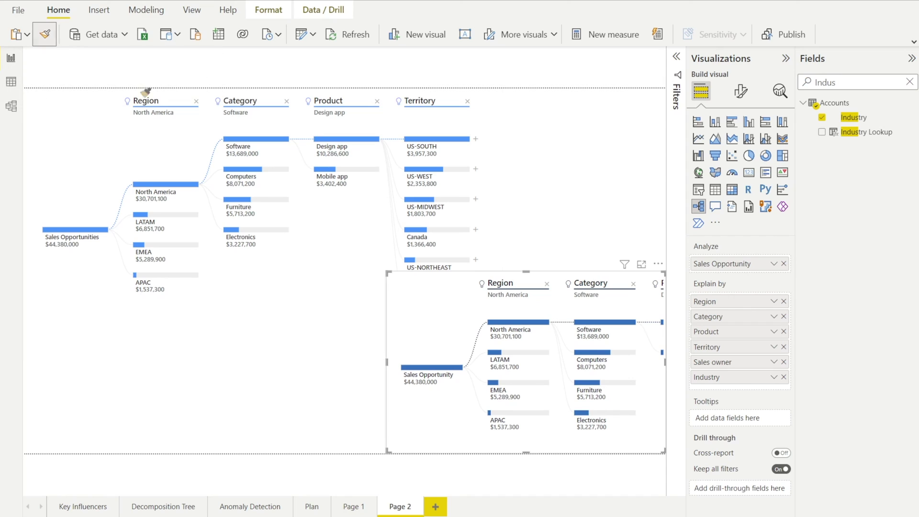
left_click(97, 135)
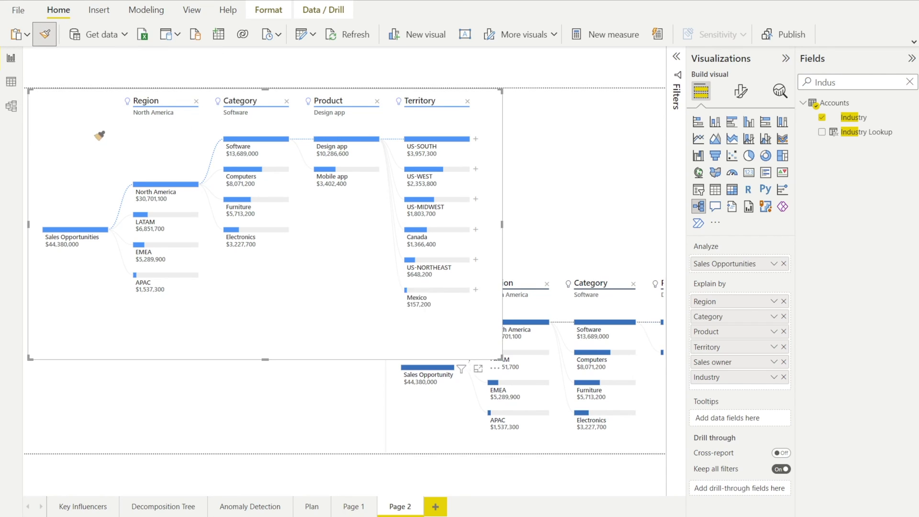
left_click(571, 273)
key("Delete")
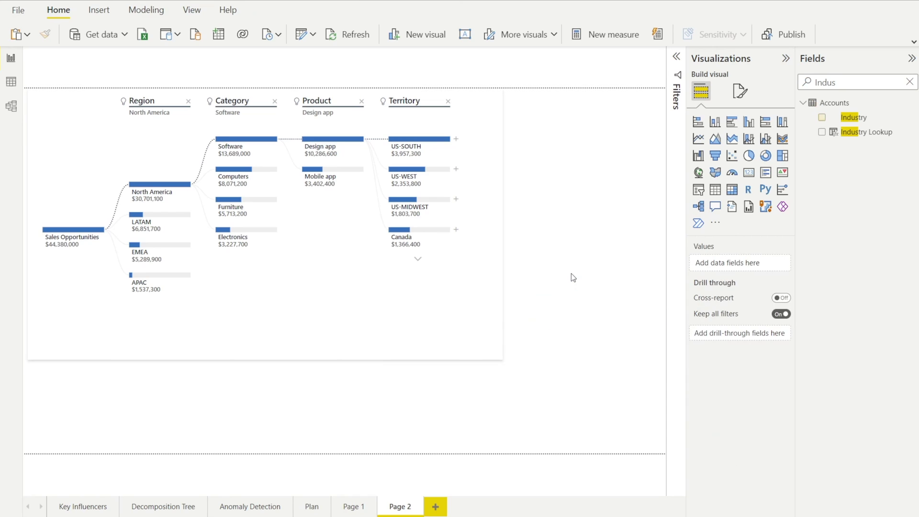
- Shrink the decomposition tree and move it lower toward the page centre
left_click(502, 358)
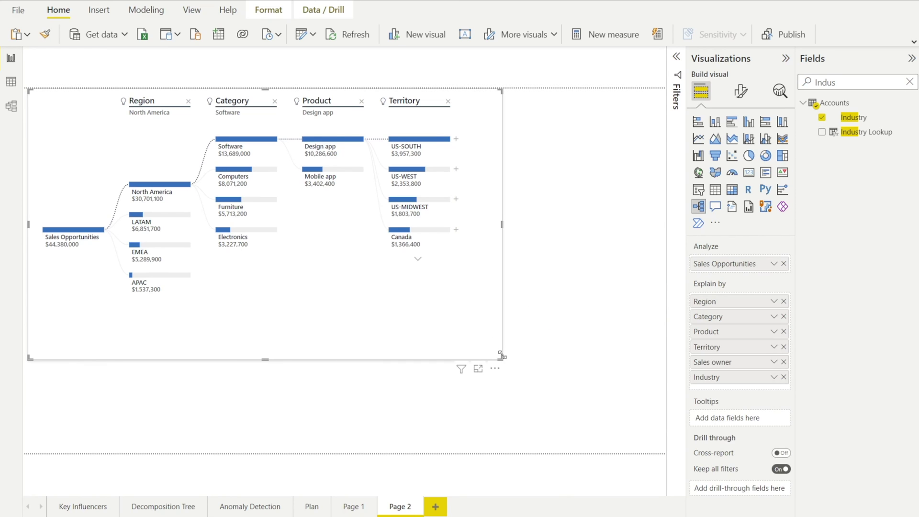
left_click_drag(503, 359, 484, 307)
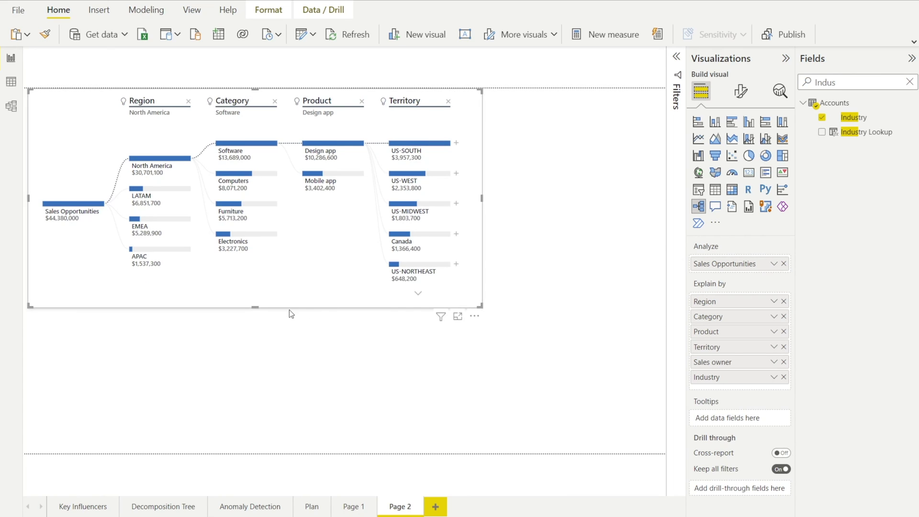
left_click_drag(306, 323, 443, 412)
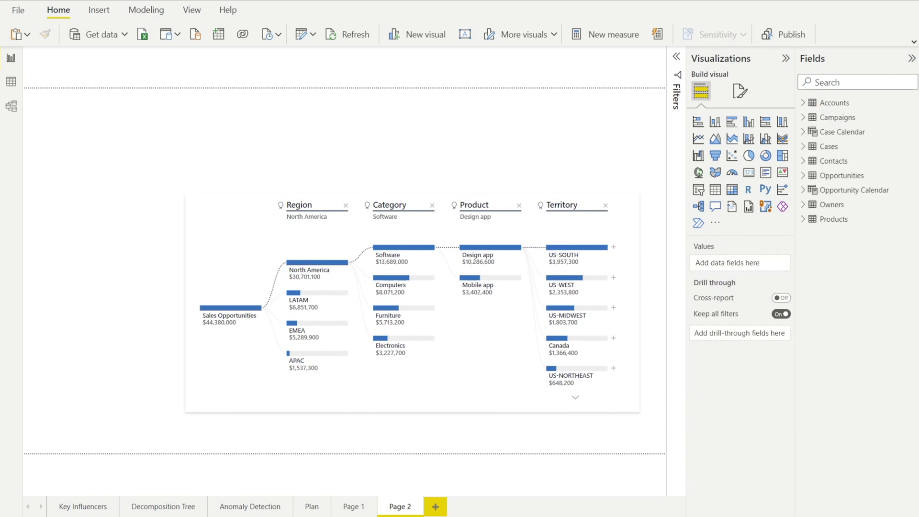
- Place a stacked bar chart of Opportunity Count by Region top-left, made taller to show APAC
left_click(699, 125)
left_click_drag(232, 171, 168, 163)
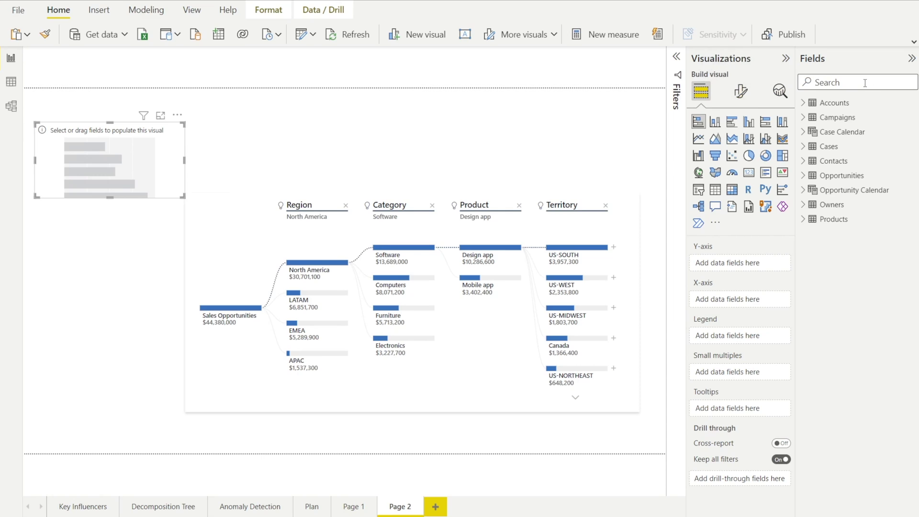
left_click(865, 83)
type("reg")
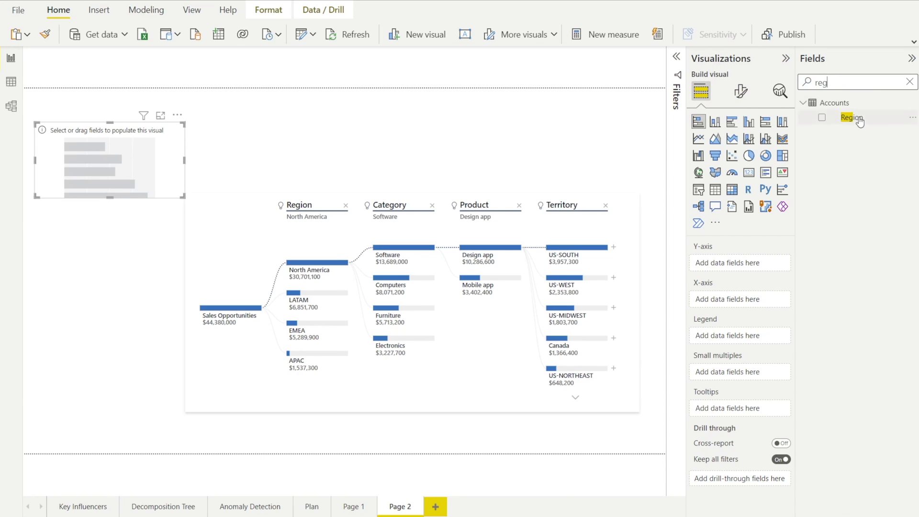
left_click_drag(853, 118, 743, 264)
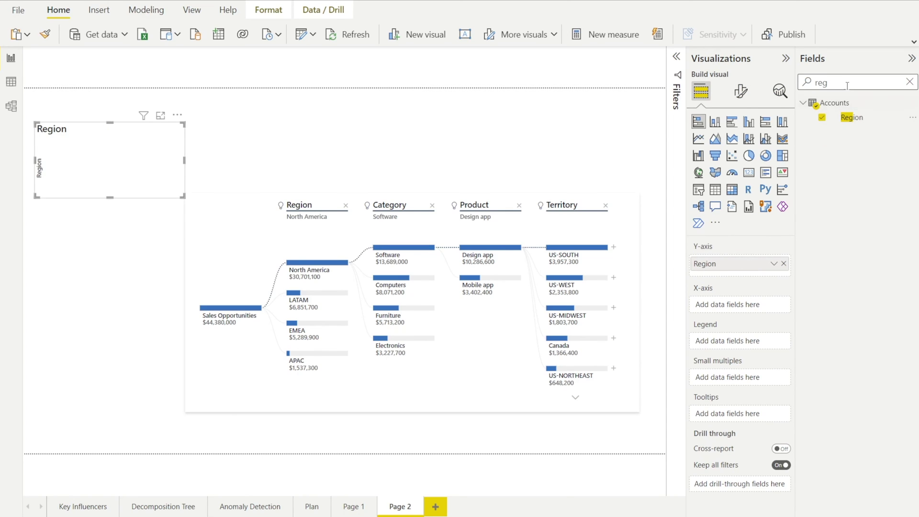
left_click_drag(848, 82, 799, 78)
type("Opport")
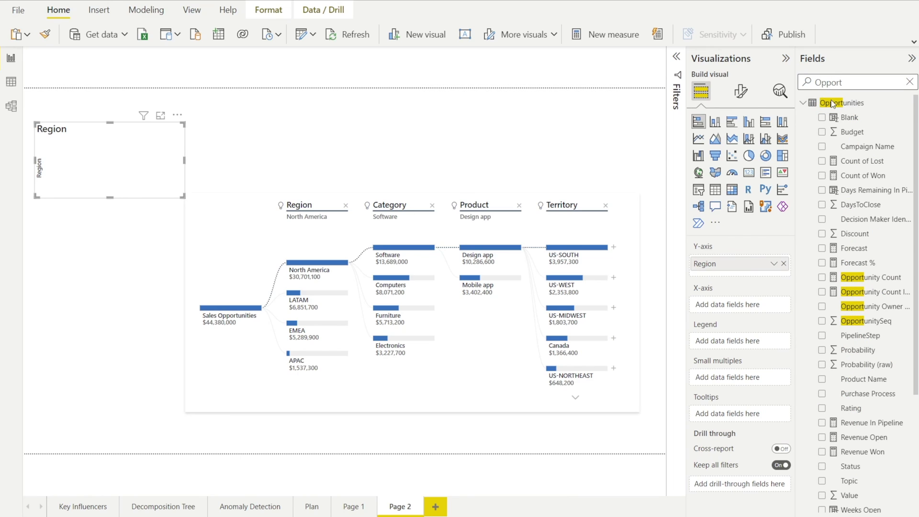
left_click_drag(839, 284, 751, 305)
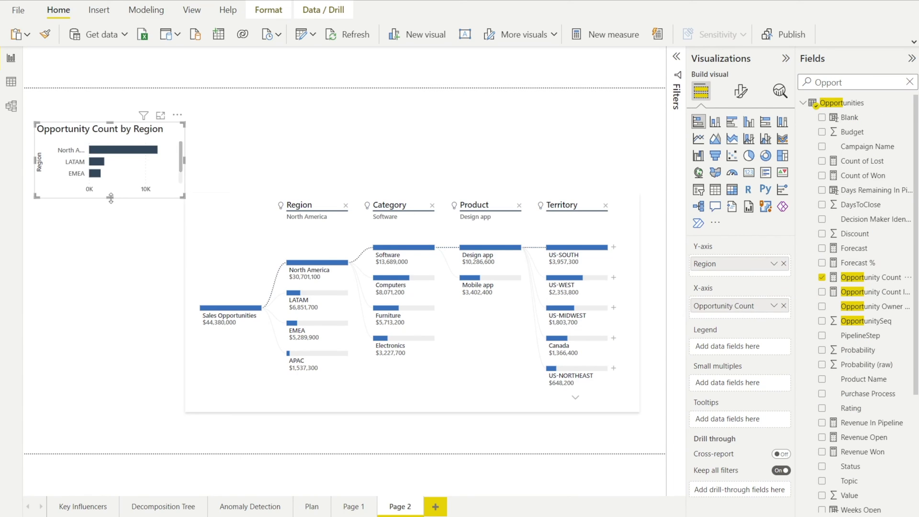
left_click_drag(110, 198, 107, 246)
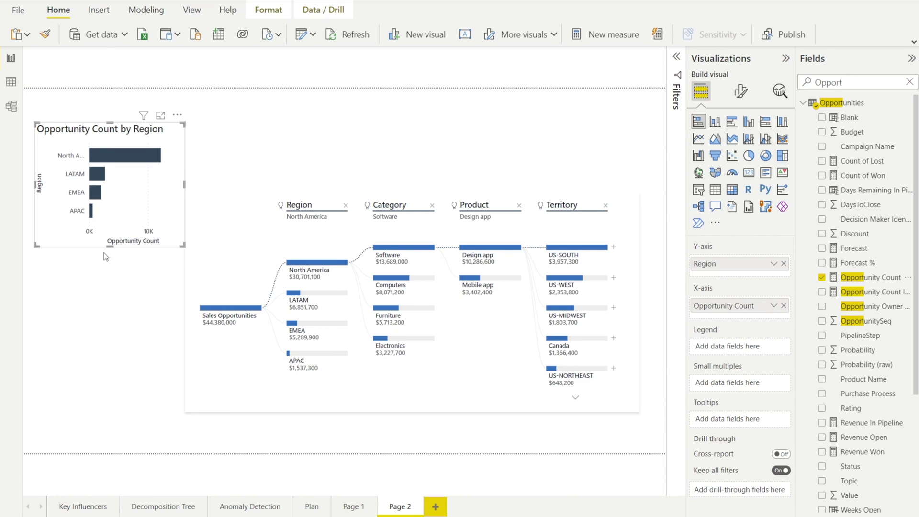
left_click(106, 285)
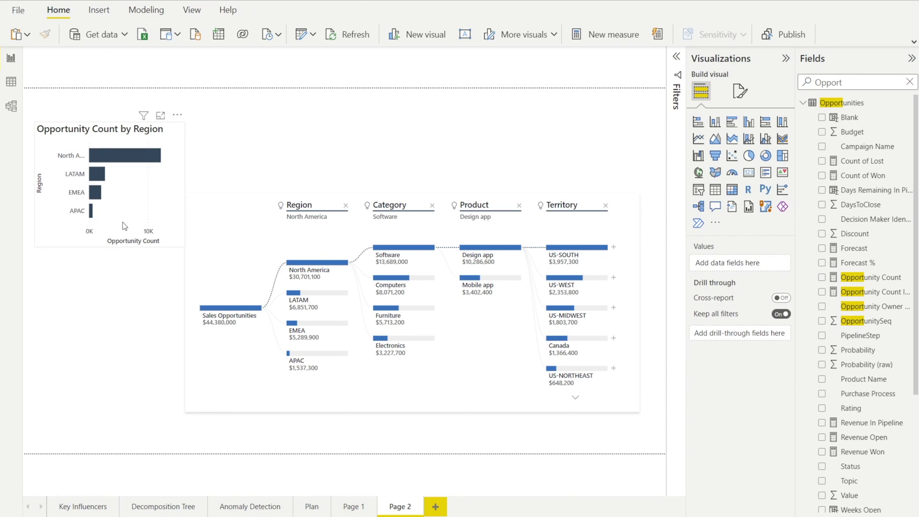
left_click(157, 200)
- Duplicate the bar chart below and switch it to Value by Type instead of Opportunity Count by Region
key("ctrl+c")
key("ctrl+v")
left_click_drag(159, 205, 146, 349)
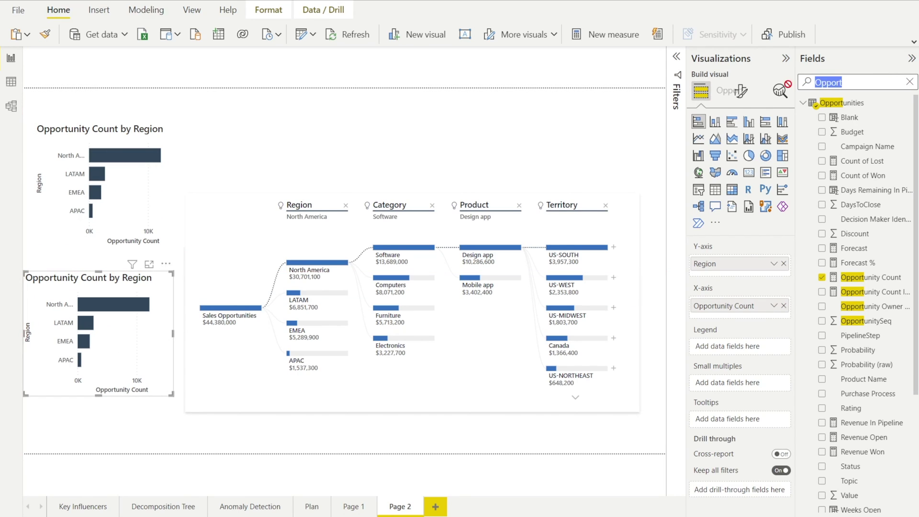
type("type")
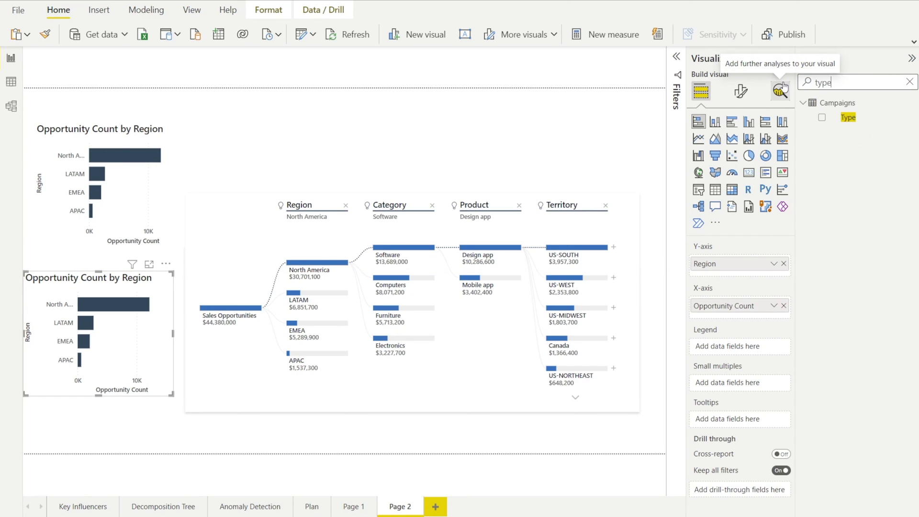
left_click_drag(845, 121, 737, 262)
left_click(784, 280)
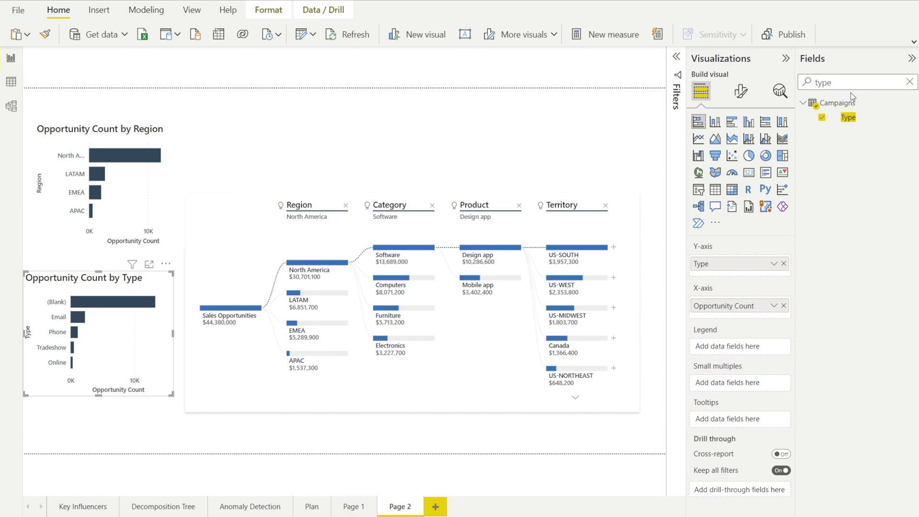
double_click(820, 83)
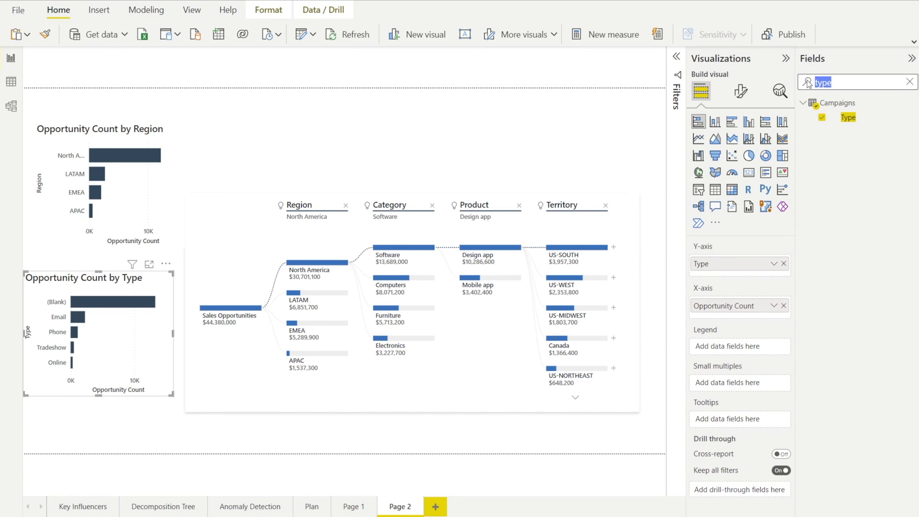
type("Oppo")
scroll(861, 235, "down", 4)
left_click_drag(846, 331, 779, 312)
left_click(784, 306)
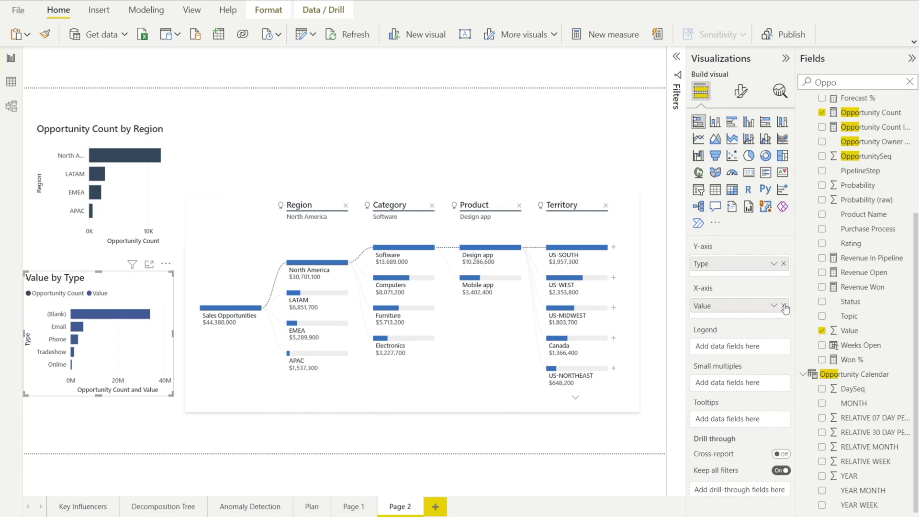
- Rename the chart's Value field to Sales Opportunities and Type to Campaign Type
double_click(744, 306)
type("Sales Opportun")
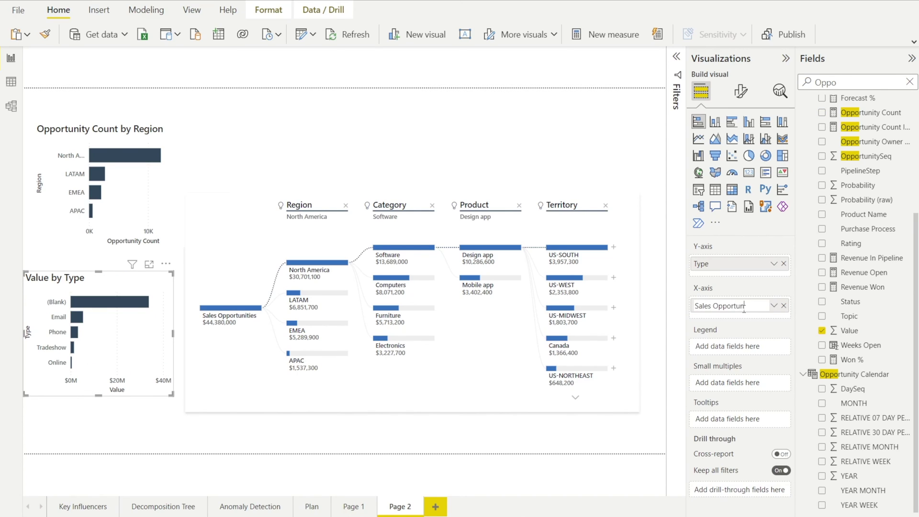
type("ities")
key("Return")
double_click(718, 264)
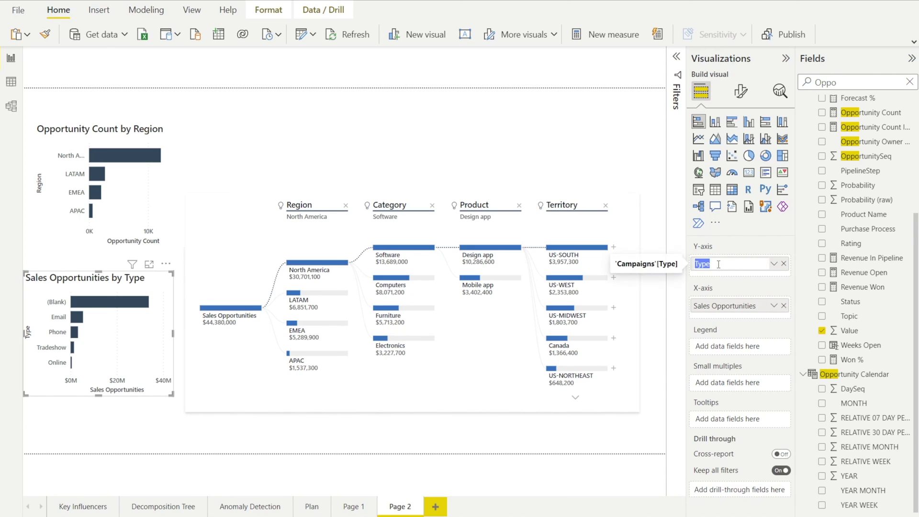
type("Campaign Type")
left_click(109, 429)
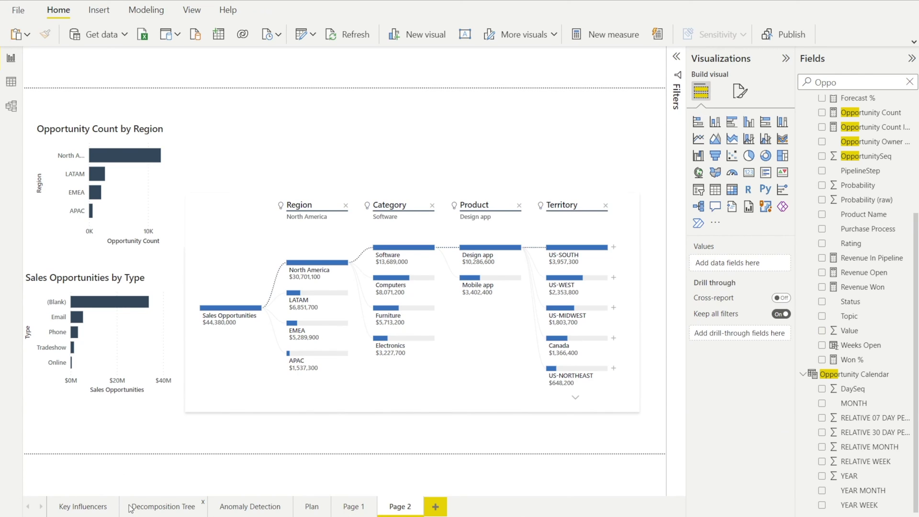
- Paste a copy of the formatted Opportunity Count by Region chart onto Page 2's centre
left_click(144, 510)
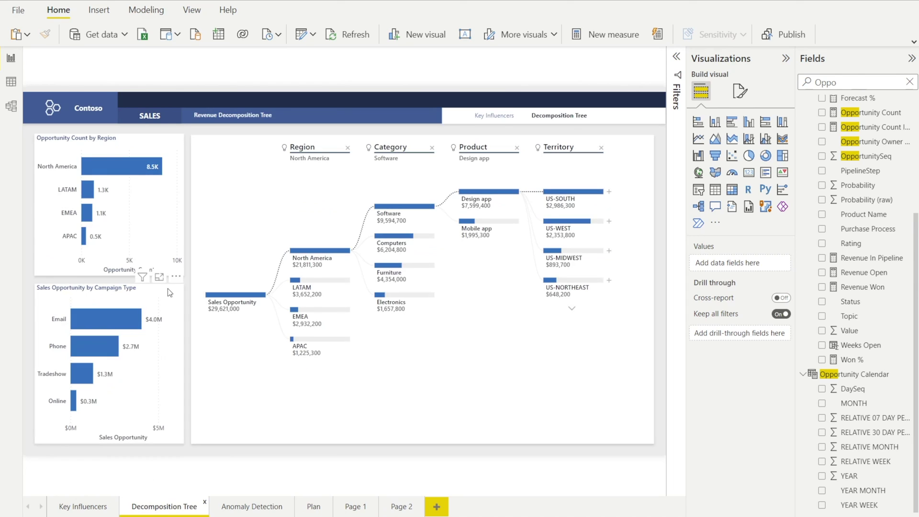
left_click(156, 138)
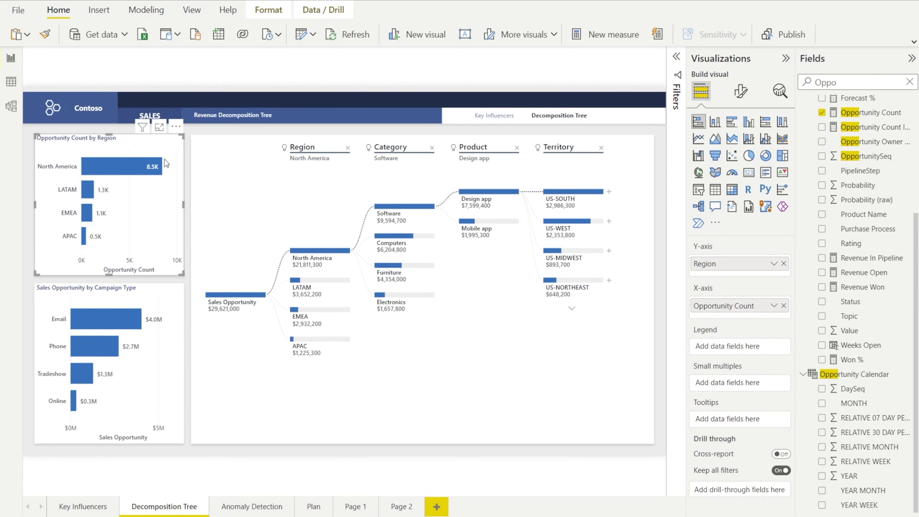
left_click(401, 507)
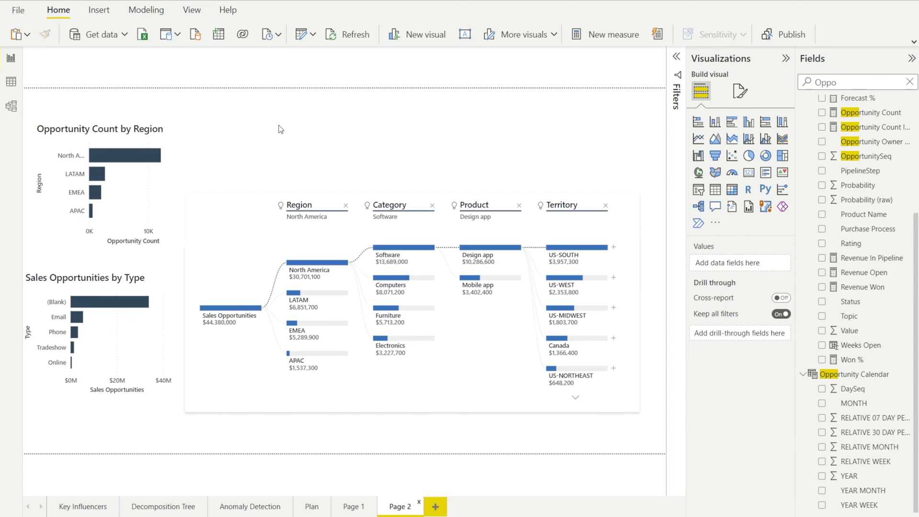
key("ctrl+v")
left_click_drag(165, 154, 336, 133)
- Format Paint the blue-bar, data-labelled styling onto the region chart and Sales Opportunities by Type chart
left_click(45, 34)
left_click(159, 128)
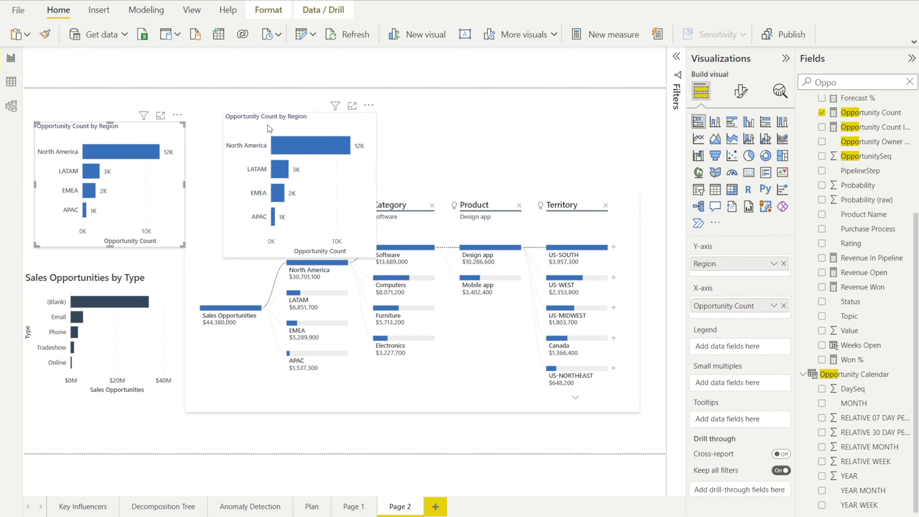
left_click(45, 34)
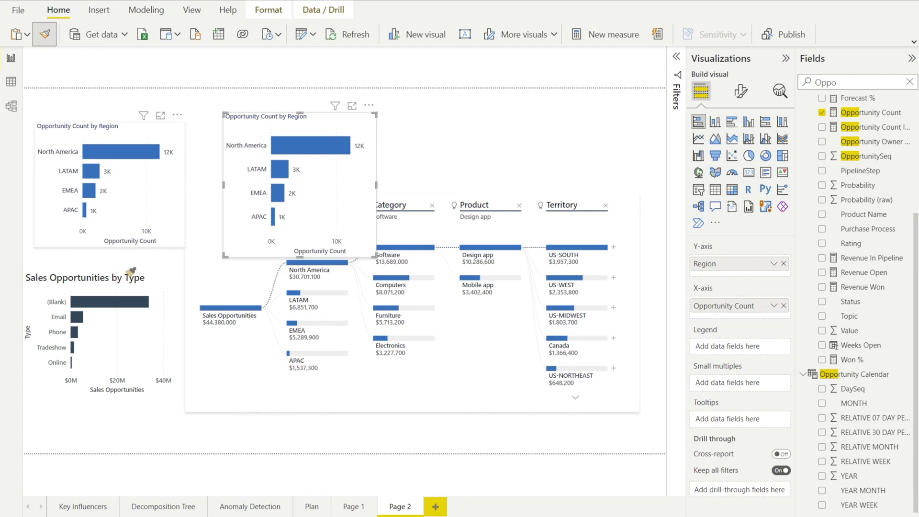
left_click(136, 275)
left_click(336, 128)
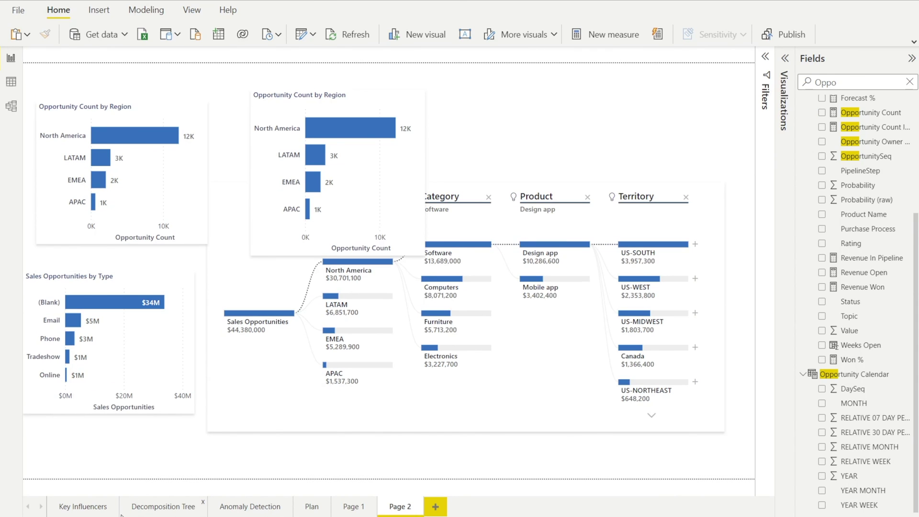
- Inspect the filters on the Decomposition Tree page's Sales Opportunity by Campaign Type chart
left_click(146, 511)
left_click(140, 303)
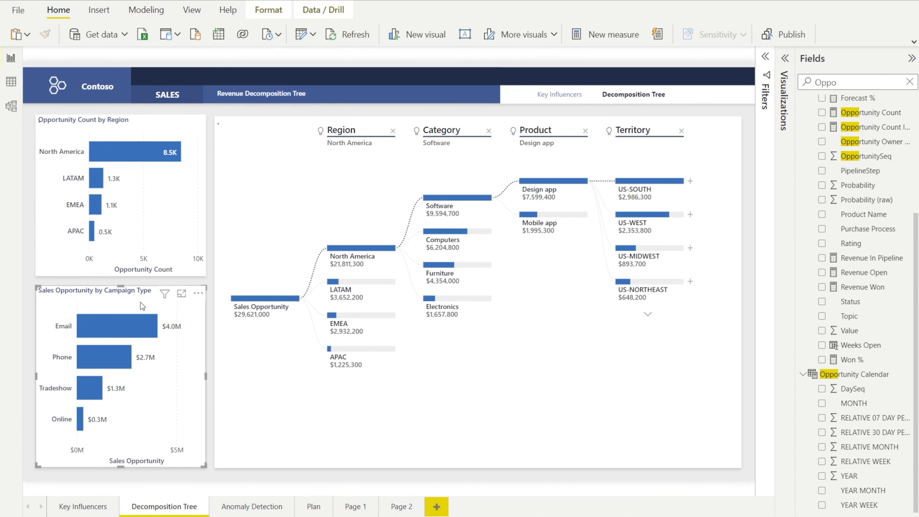
left_click(766, 59)
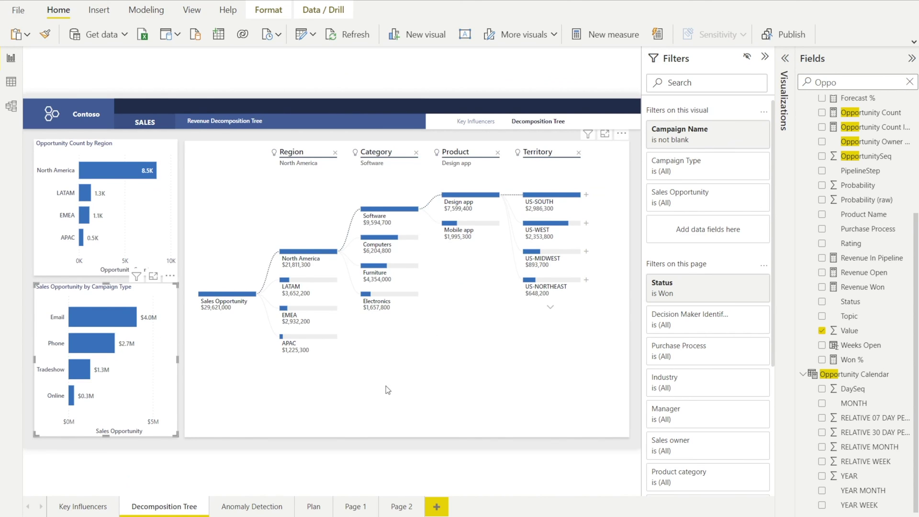
- On Page 2, set the Sales Opportunities by Type chart's Type filter to exclude (Blank)
left_click(397, 511)
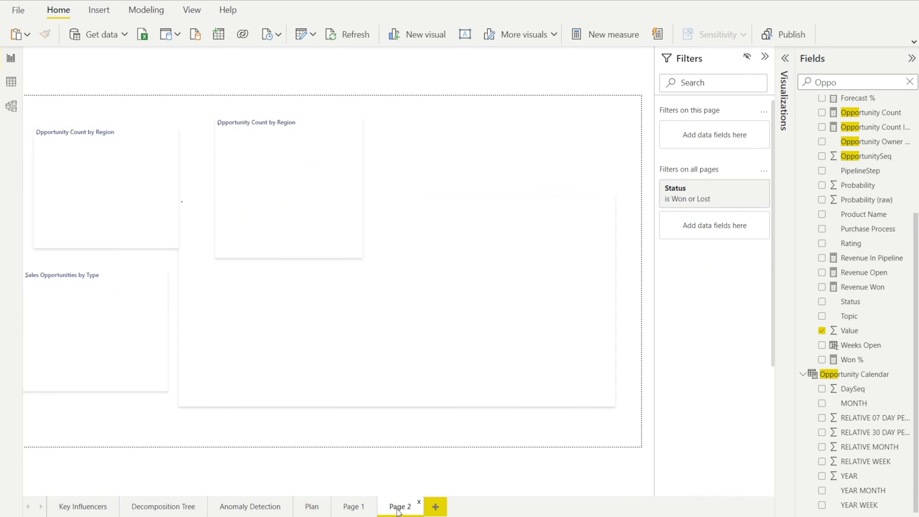
left_click(153, 283)
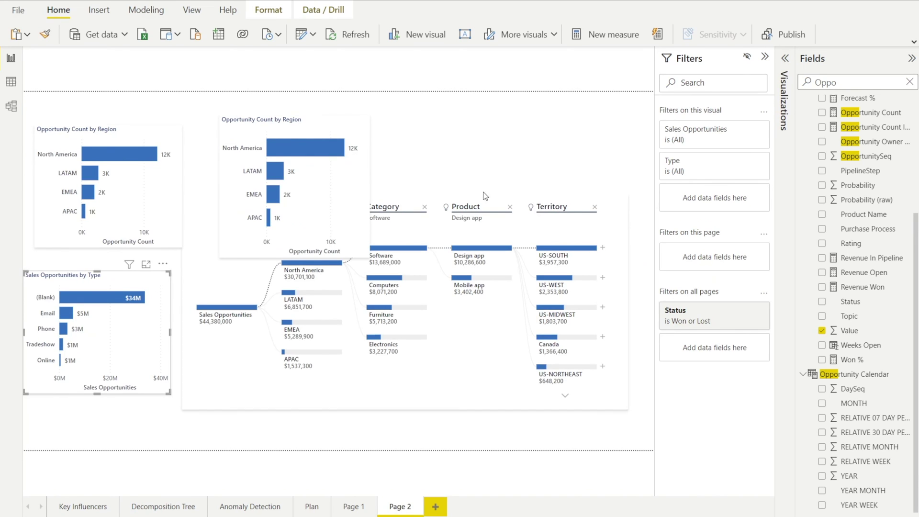
left_click(747, 162)
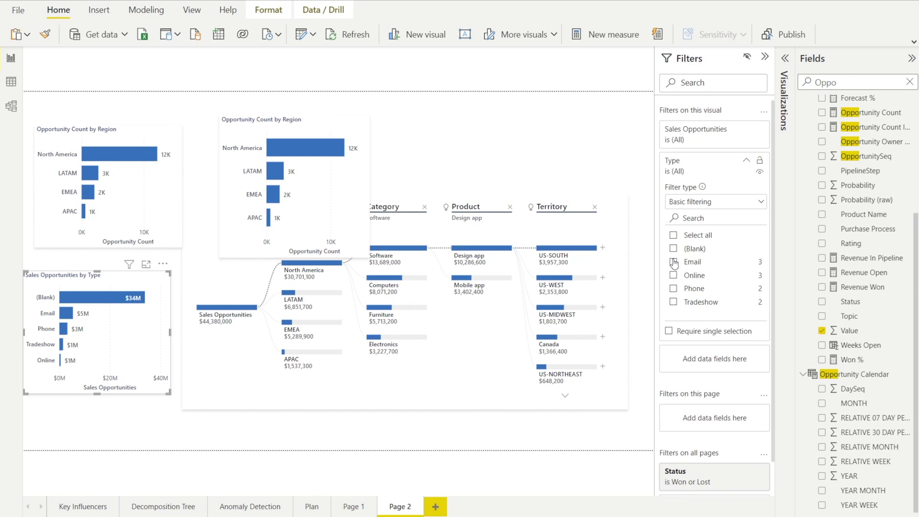
left_click(674, 235)
left_click(674, 249)
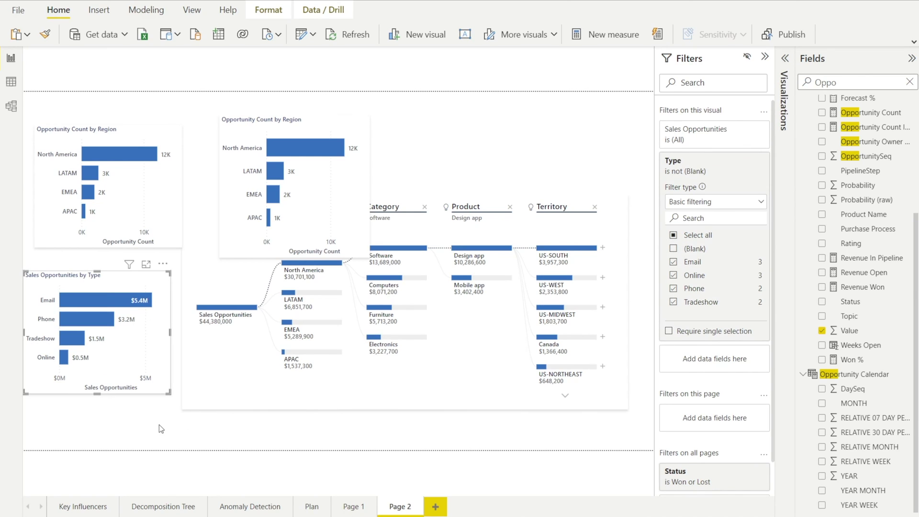
left_click(765, 57)
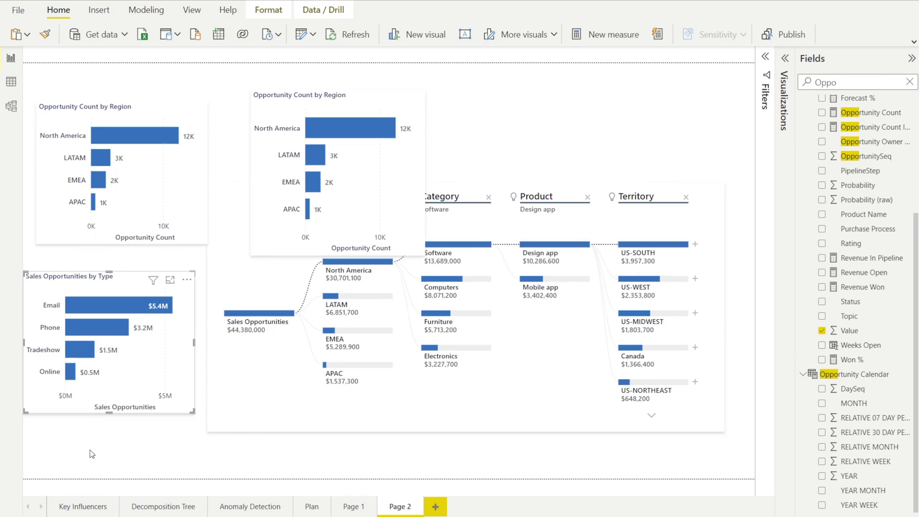
- Delete the duplicate Opportunity Count by Region chart and extend the decomposition tree upward and inward
left_click(419, 182)
key("Delete")
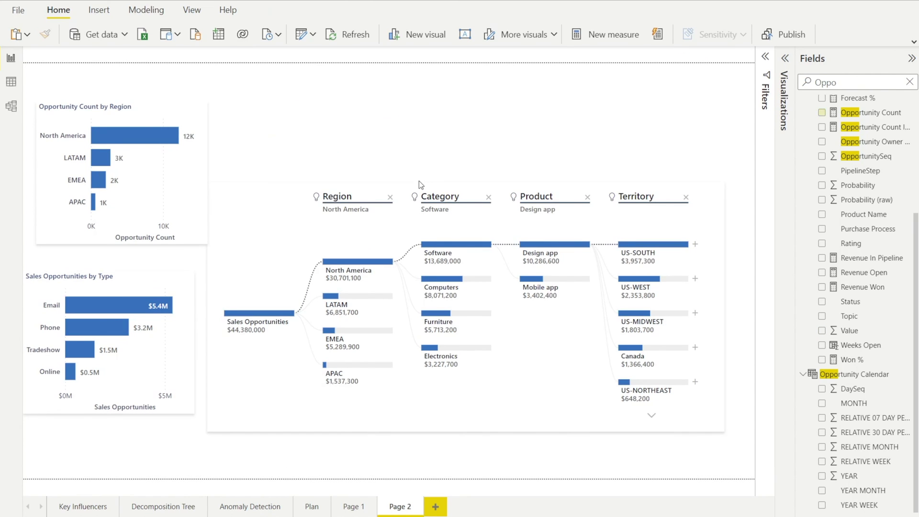
left_click(271, 218)
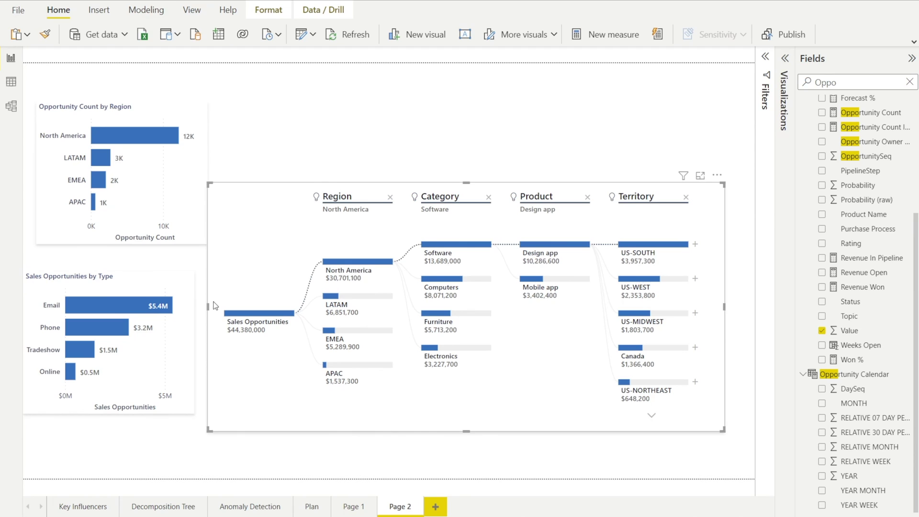
left_click_drag(216, 305, 252, 297)
left_click_drag(538, 183, 538, 98)
- Enlarge and align both bar charts and the tree so they fill Page 2 neatly
left_click(189, 409)
left_click_drag(191, 411, 226, 432)
left_click(207, 243)
left_click_drag(207, 244, 226, 261)
left_click_drag(132, 101, 132, 95)
left_click_drag(725, 431, 755, 447)
left_click_drag(214, 429, 214, 444)
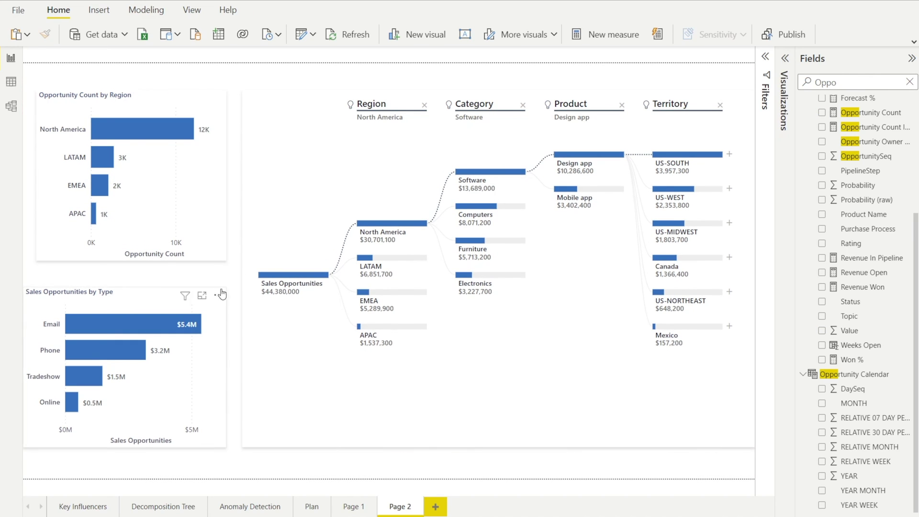
left_click_drag(24, 369, 37, 369)
left_click_drag(131, 286, 132, 269)
left_click(223, 81)
left_click(277, 426)
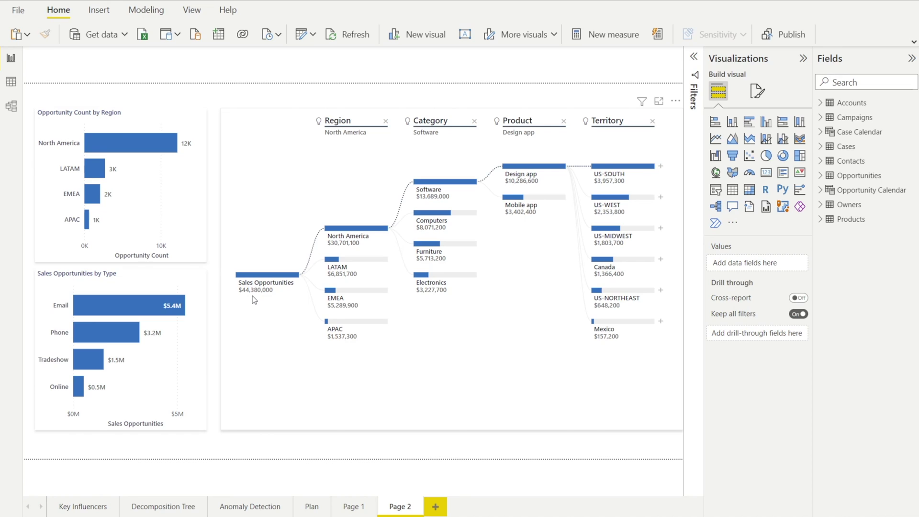
- Show the original tree's filters: Status is Won for the page, Won or Lost report-wide
left_click(179, 510)
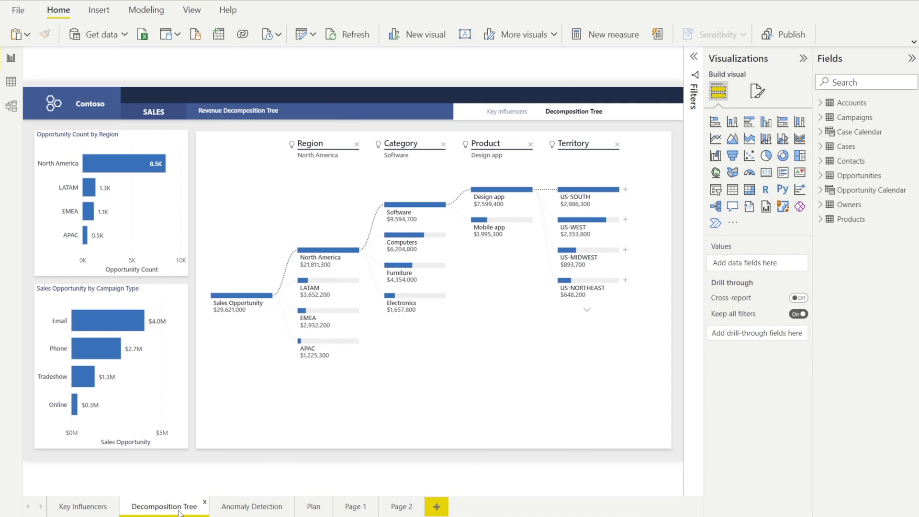
left_click(243, 327)
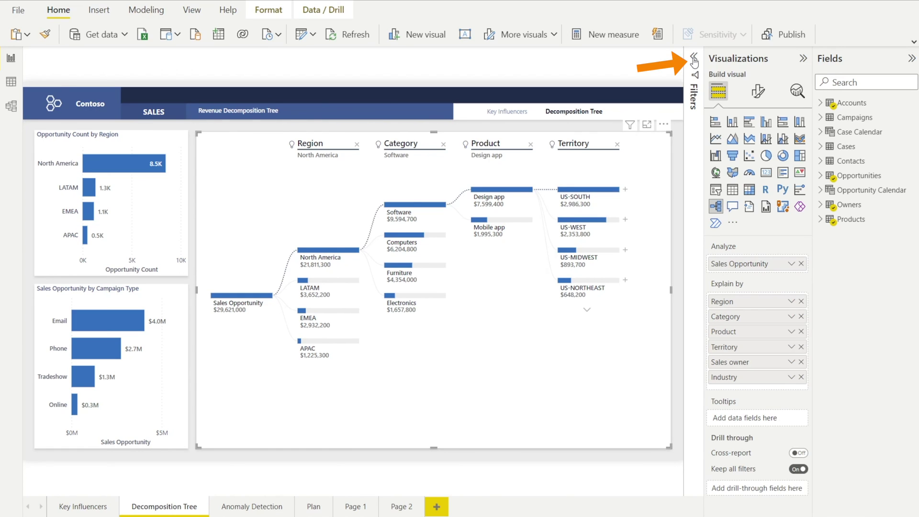
left_click(693, 58)
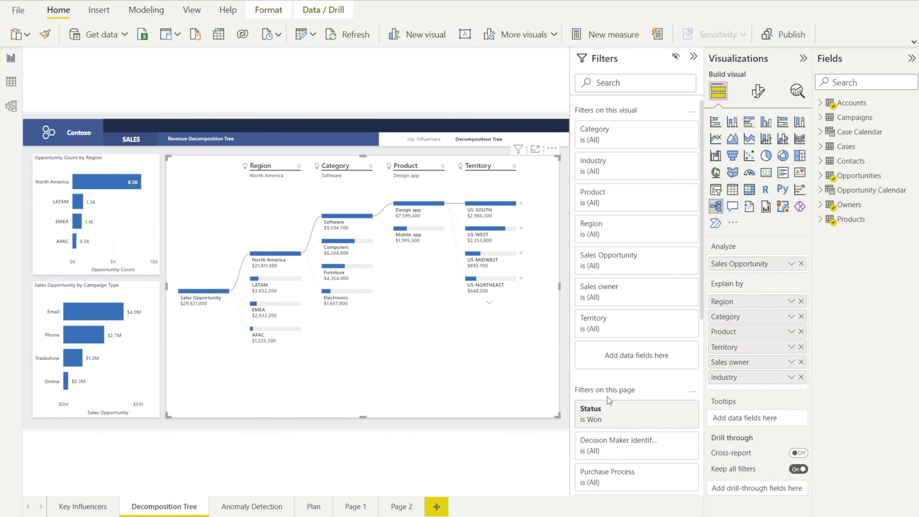
scroll(609, 401, "down", 10)
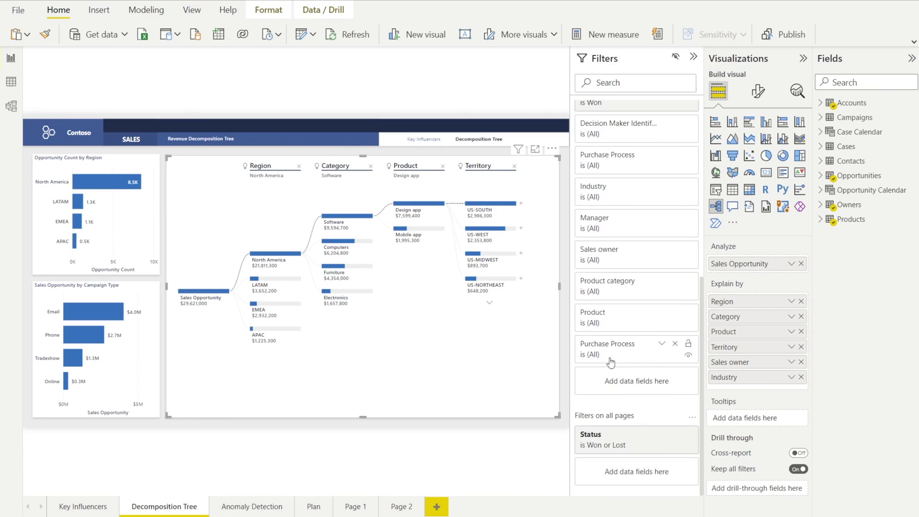
scroll(611, 363, "up", 4)
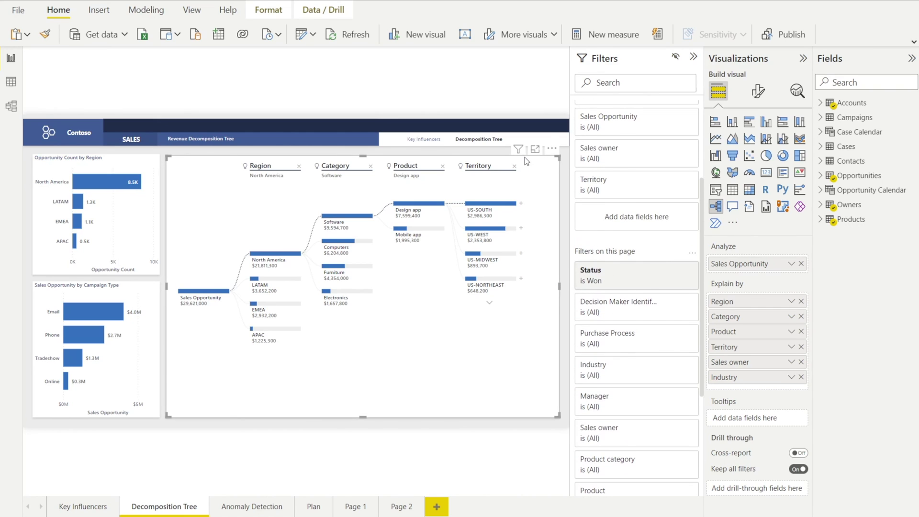
mouse_move(518, 153)
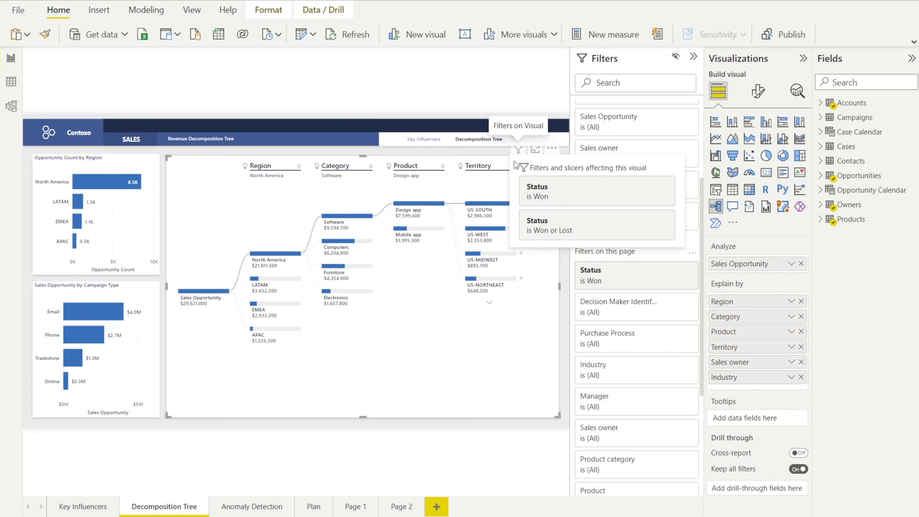
- Add the Status field as a page-level filter on Page 2
left_click(400, 507)
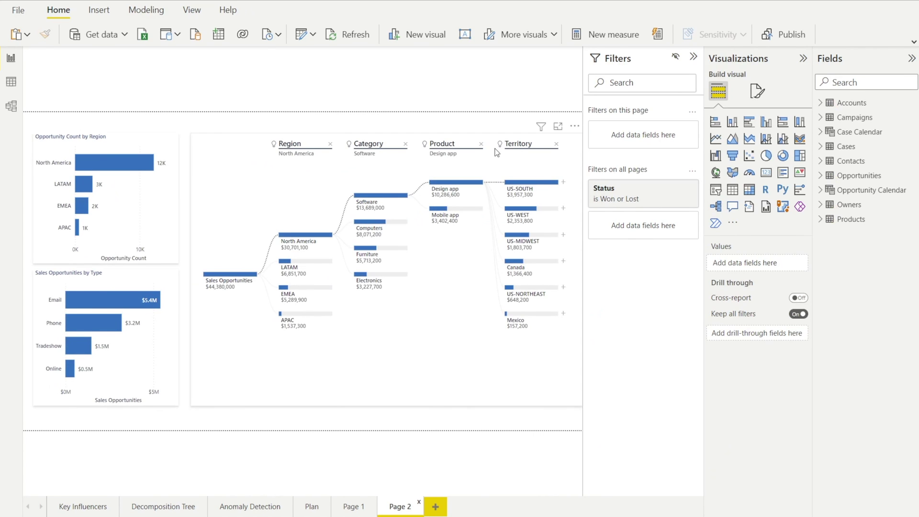
left_click(523, 166)
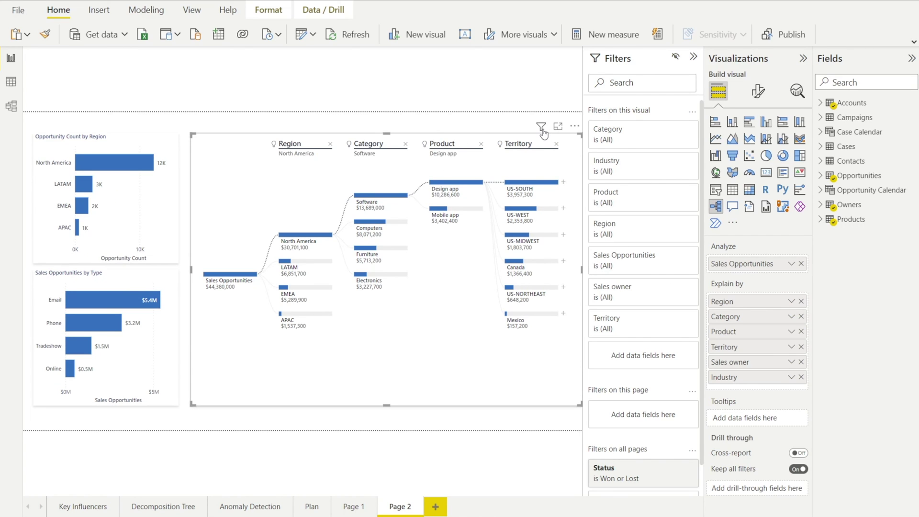
mouse_move(543, 133)
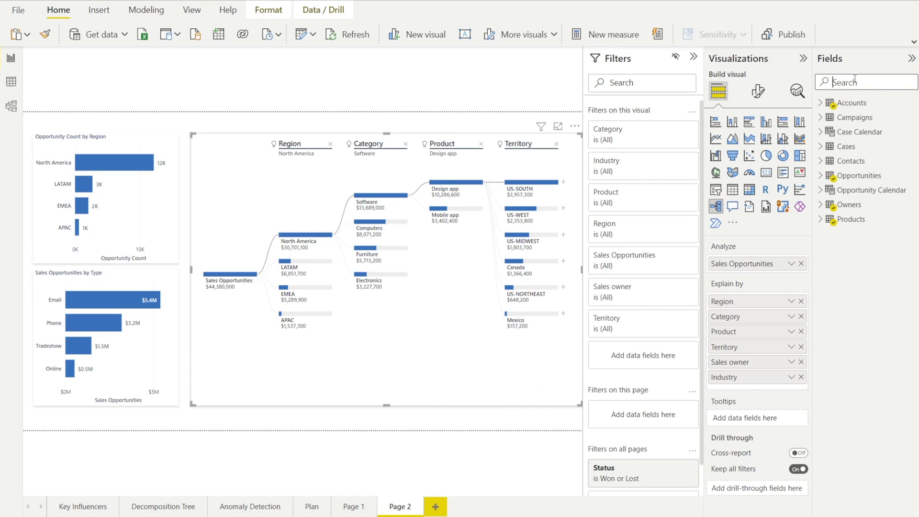
type("stat")
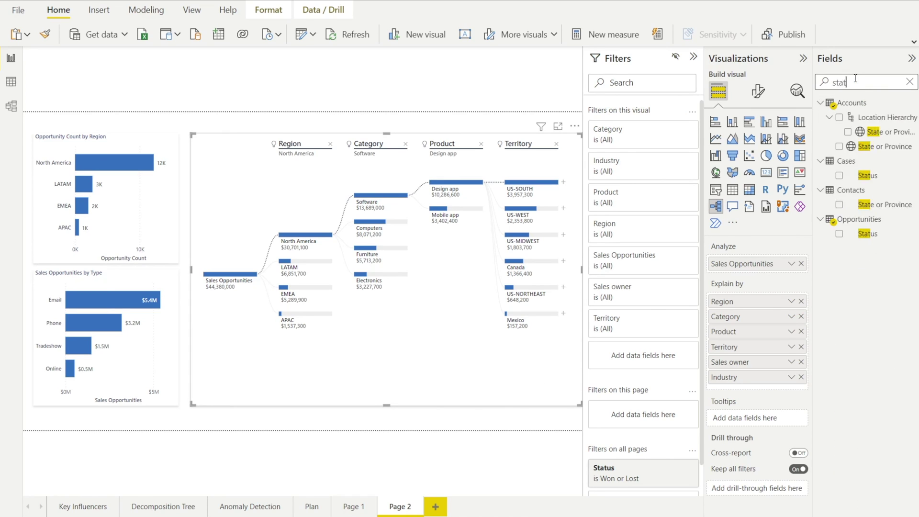
left_click_drag(854, 237, 664, 421)
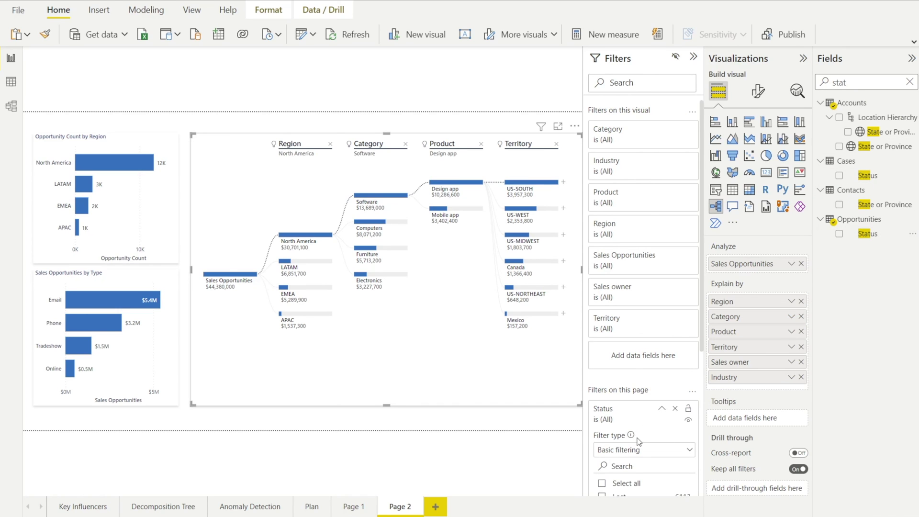
- Keep only Won in the Status filter, then compare with the Decomposition Tree page
scroll(637, 441, "down", 3)
left_click(602, 393)
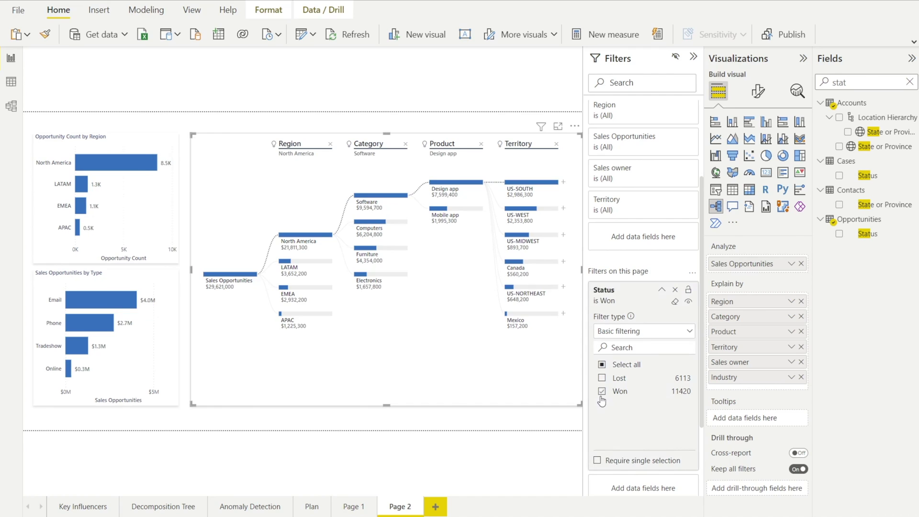
left_click(235, 423)
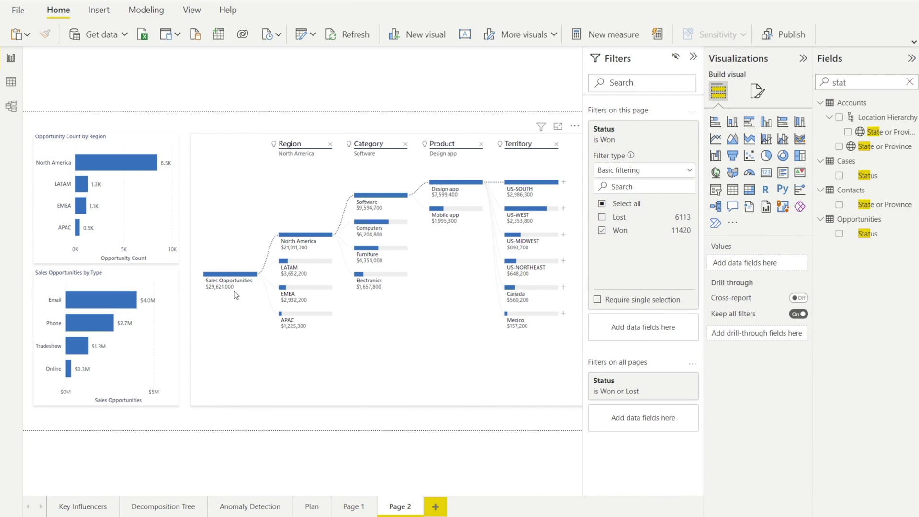
left_click(158, 507)
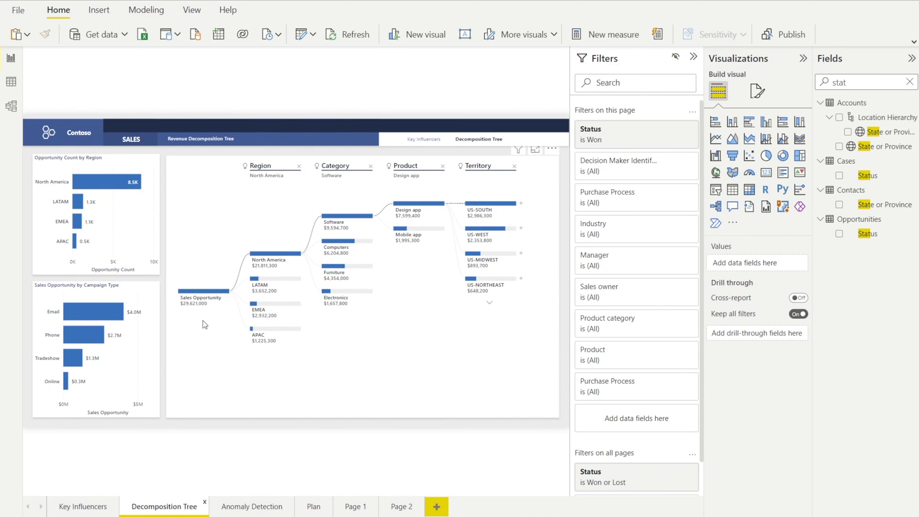